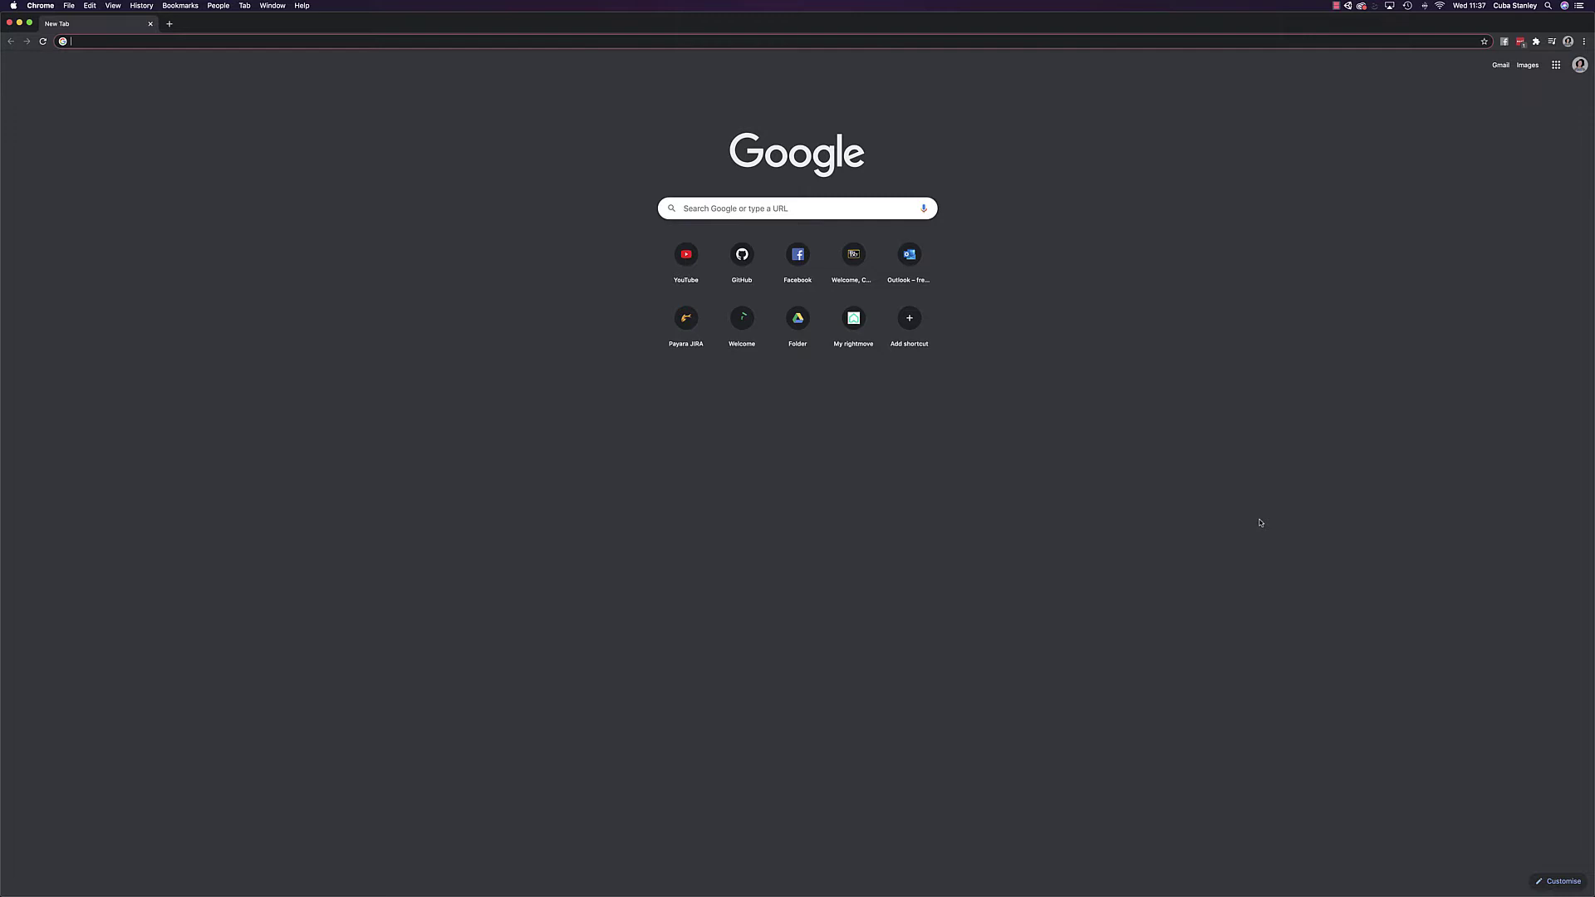
Step: Open the Azul Zulu community download page and filter the builds to macOS
left_click(186, 41)
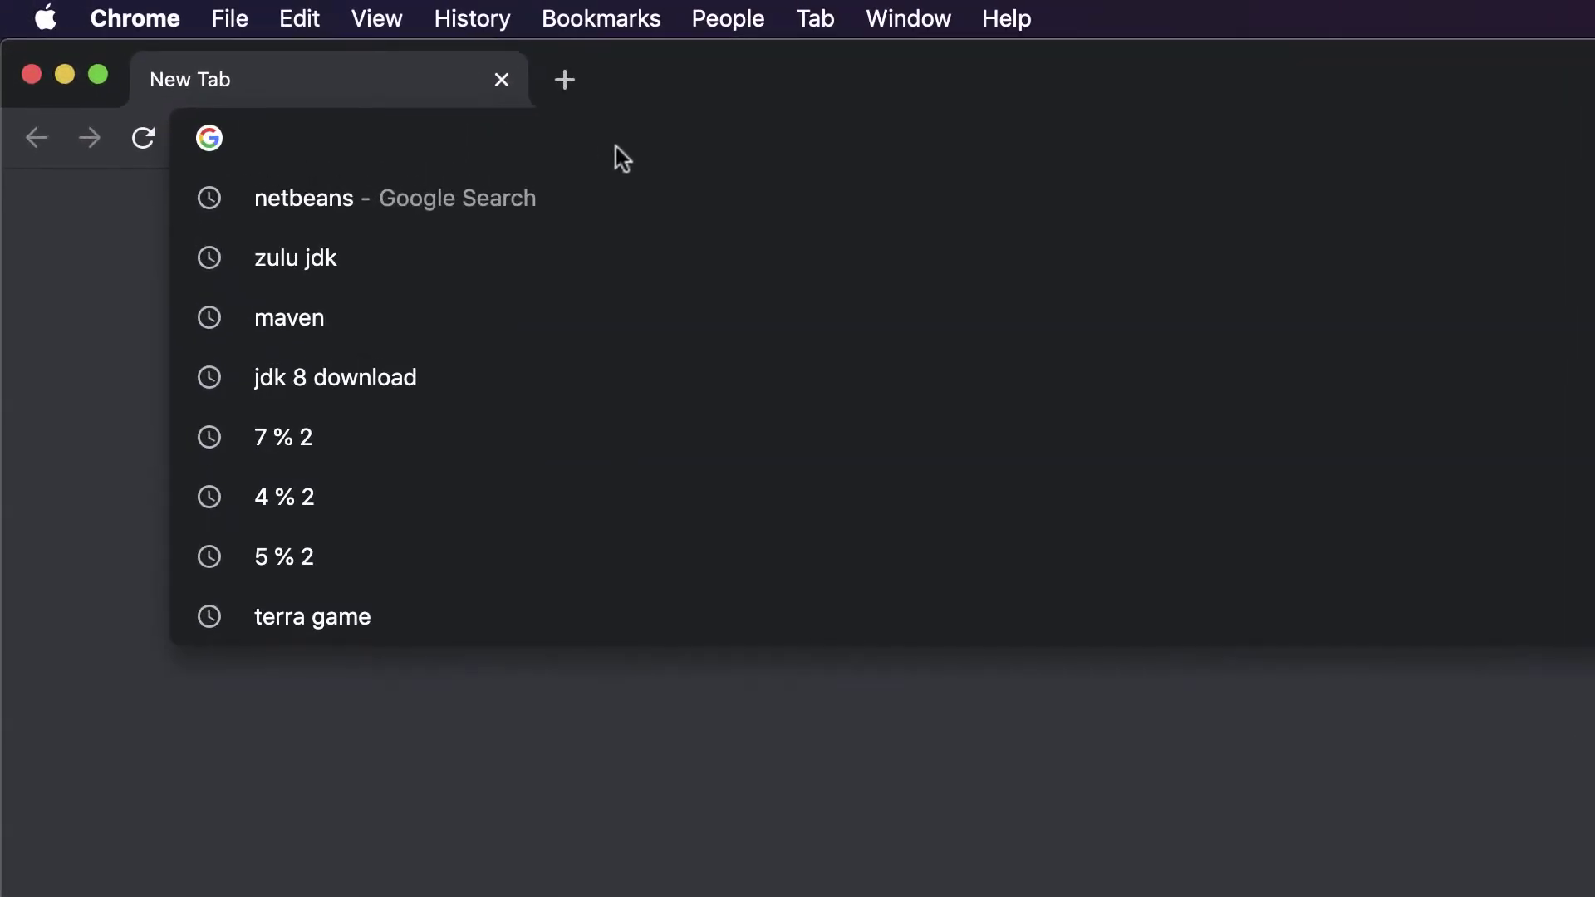
type("https://www.azul.com/downloads/zulu-community/?architecture=x86-64-bit&package=jdk")
key("Return")
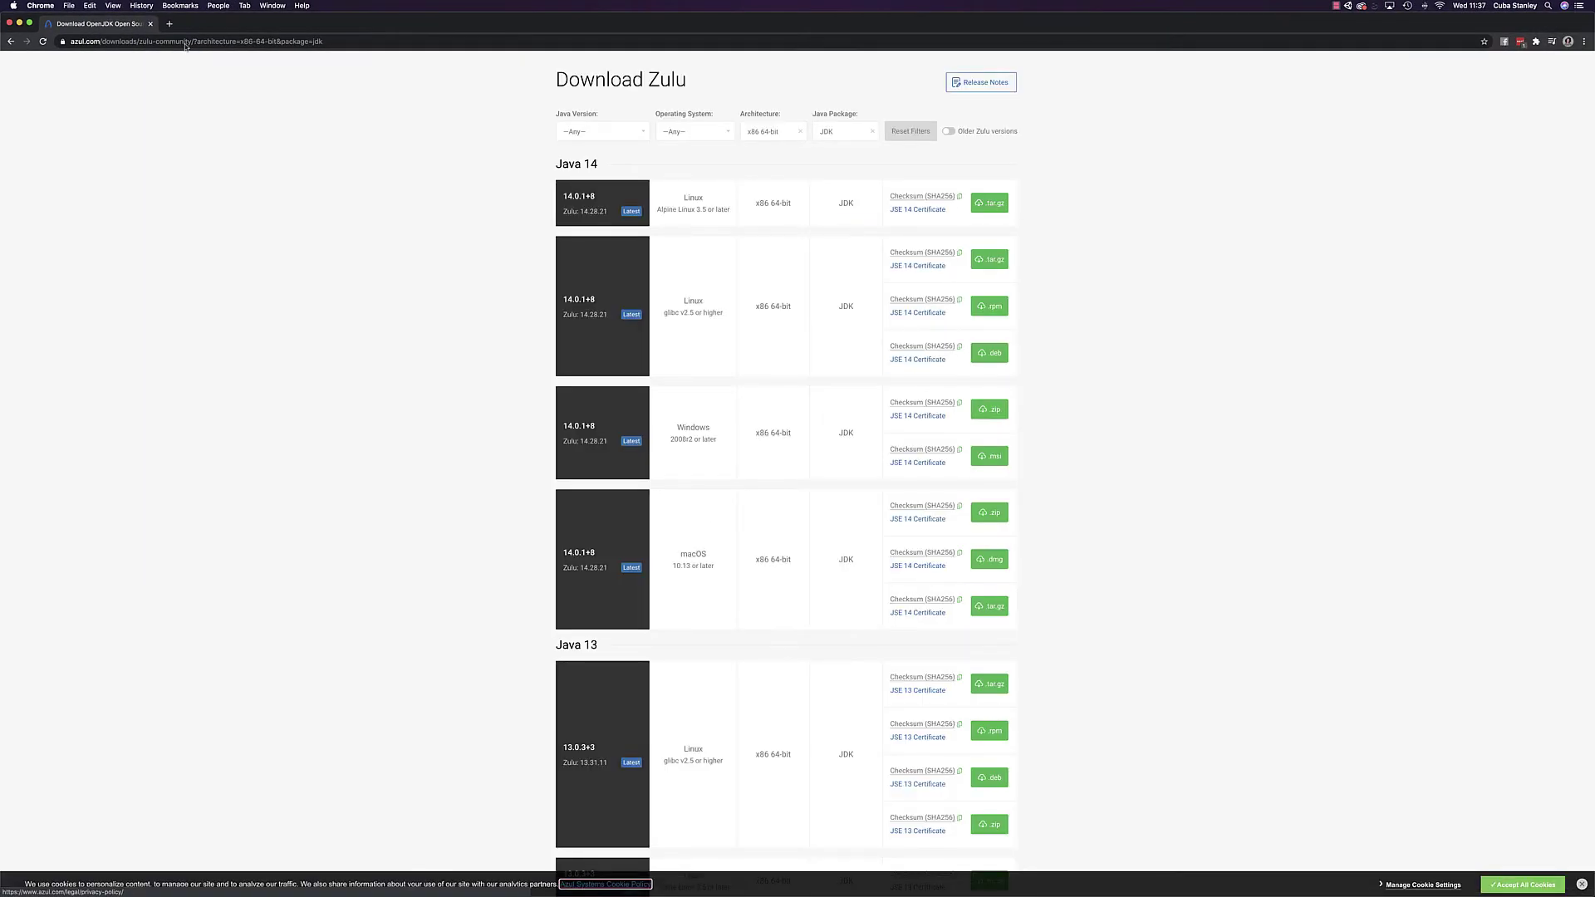
left_click(688, 133)
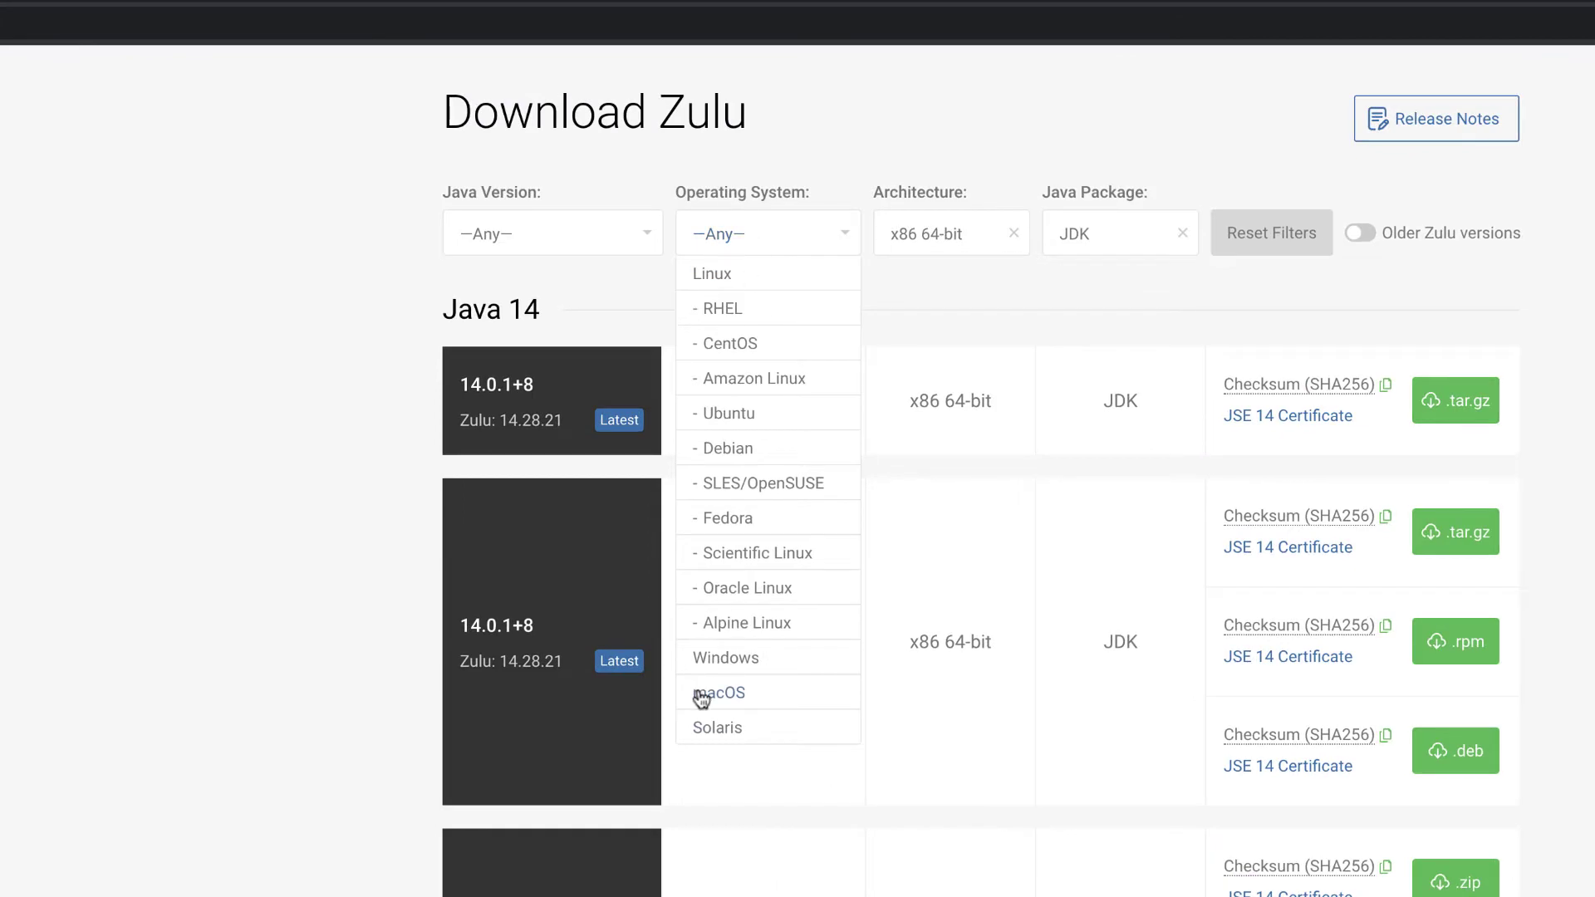
left_click(701, 695)
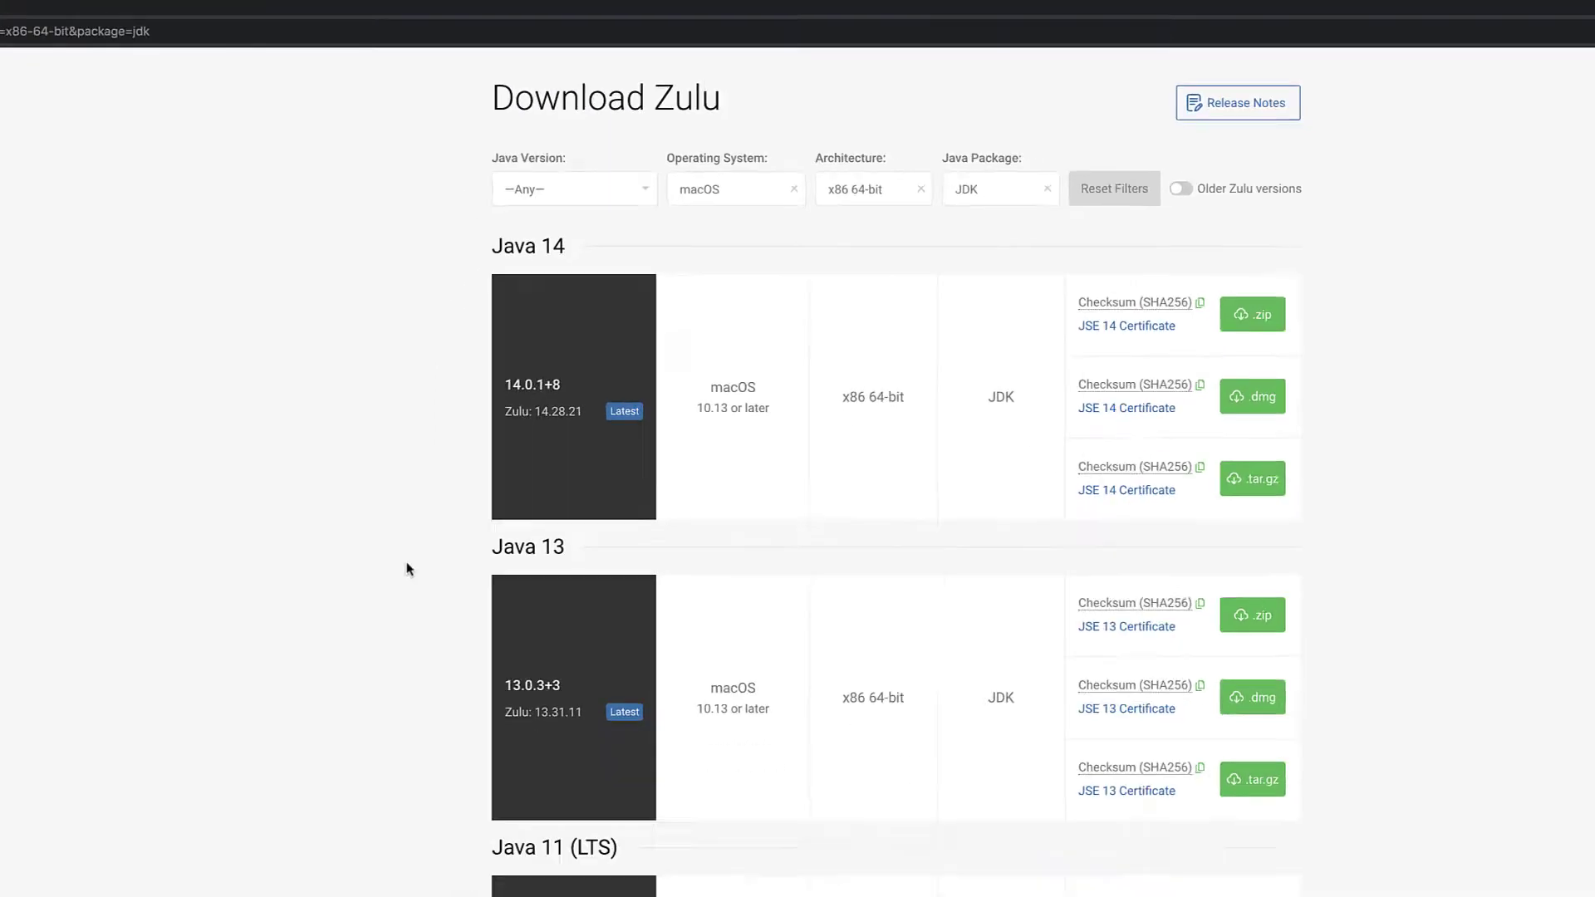
Step: Download the Java 8 macOS .dmg, open it and launch the Zulu 8 installer package
scroll(409, 569, "down", 5)
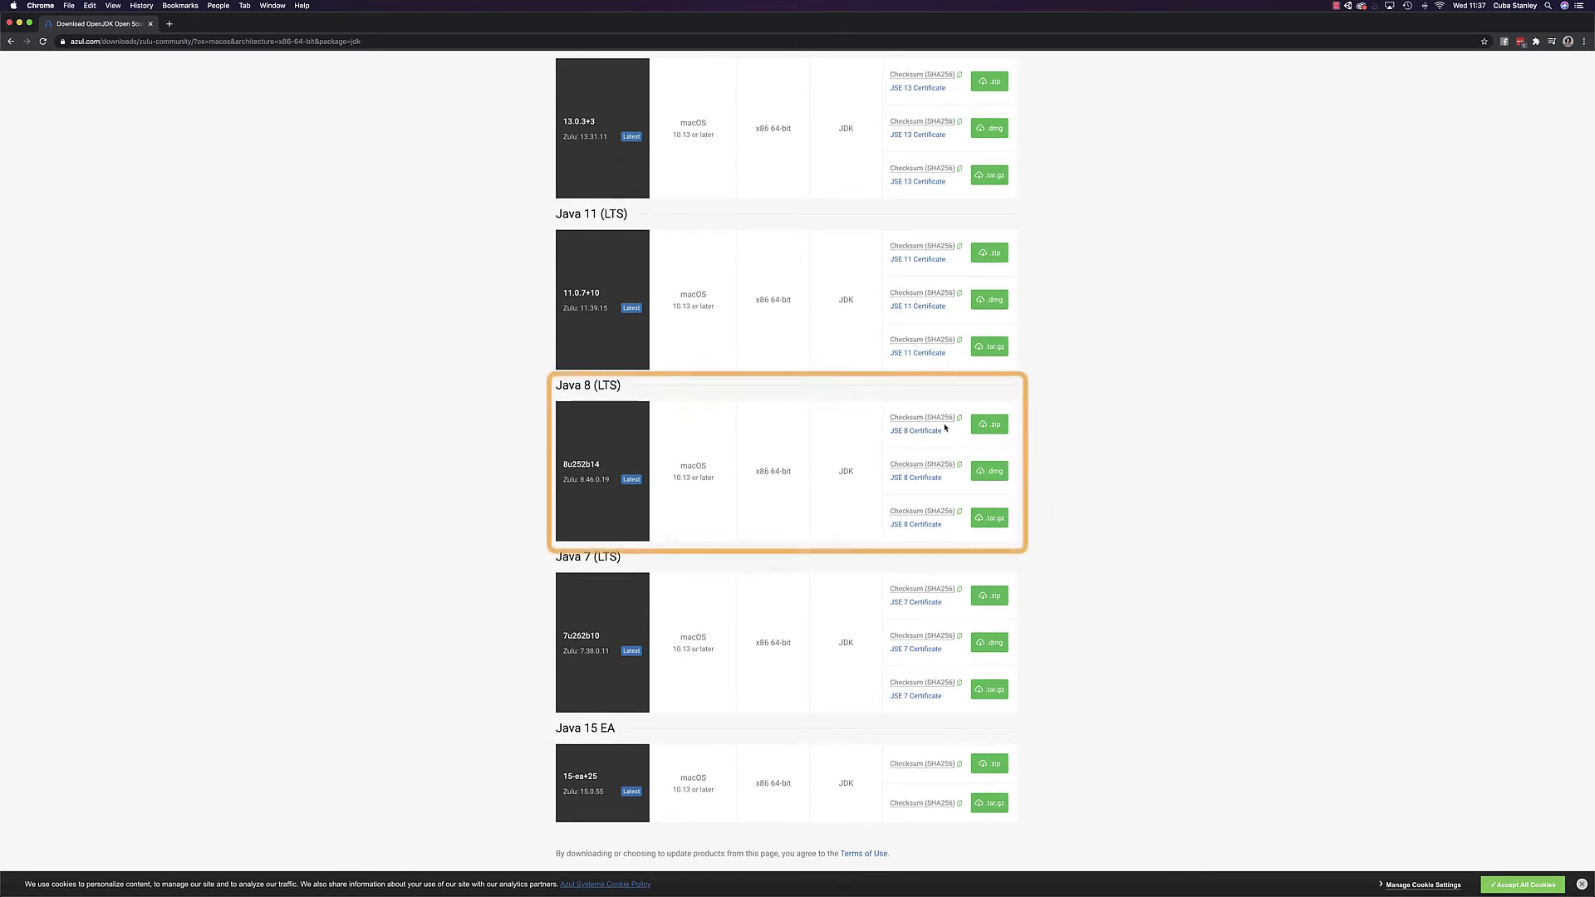
left_click(990, 471)
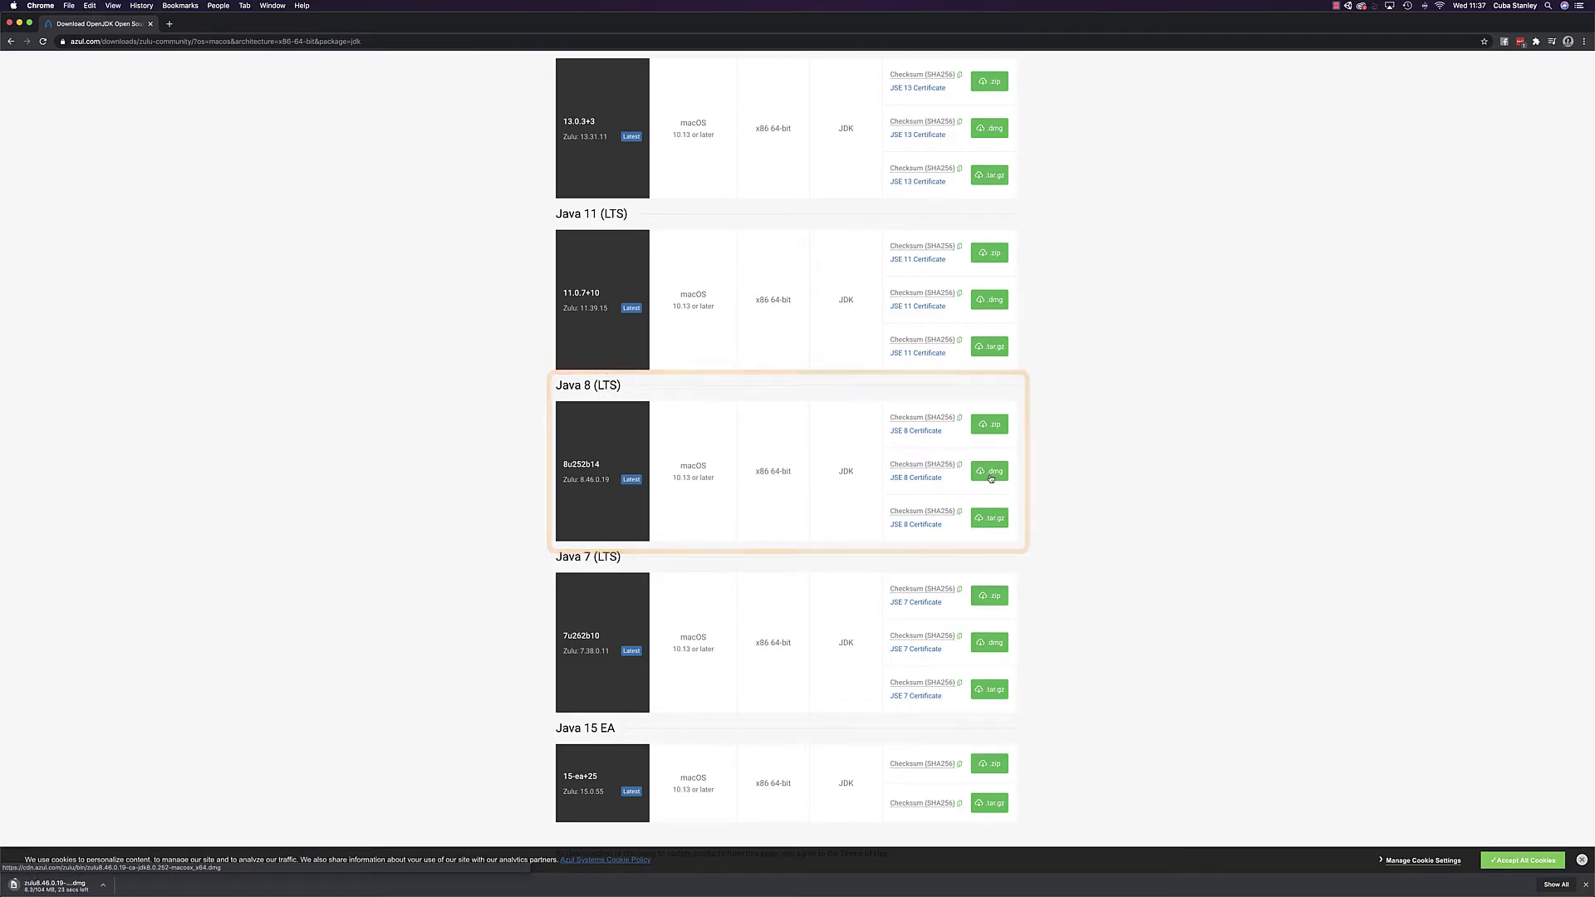
left_click(46, 885)
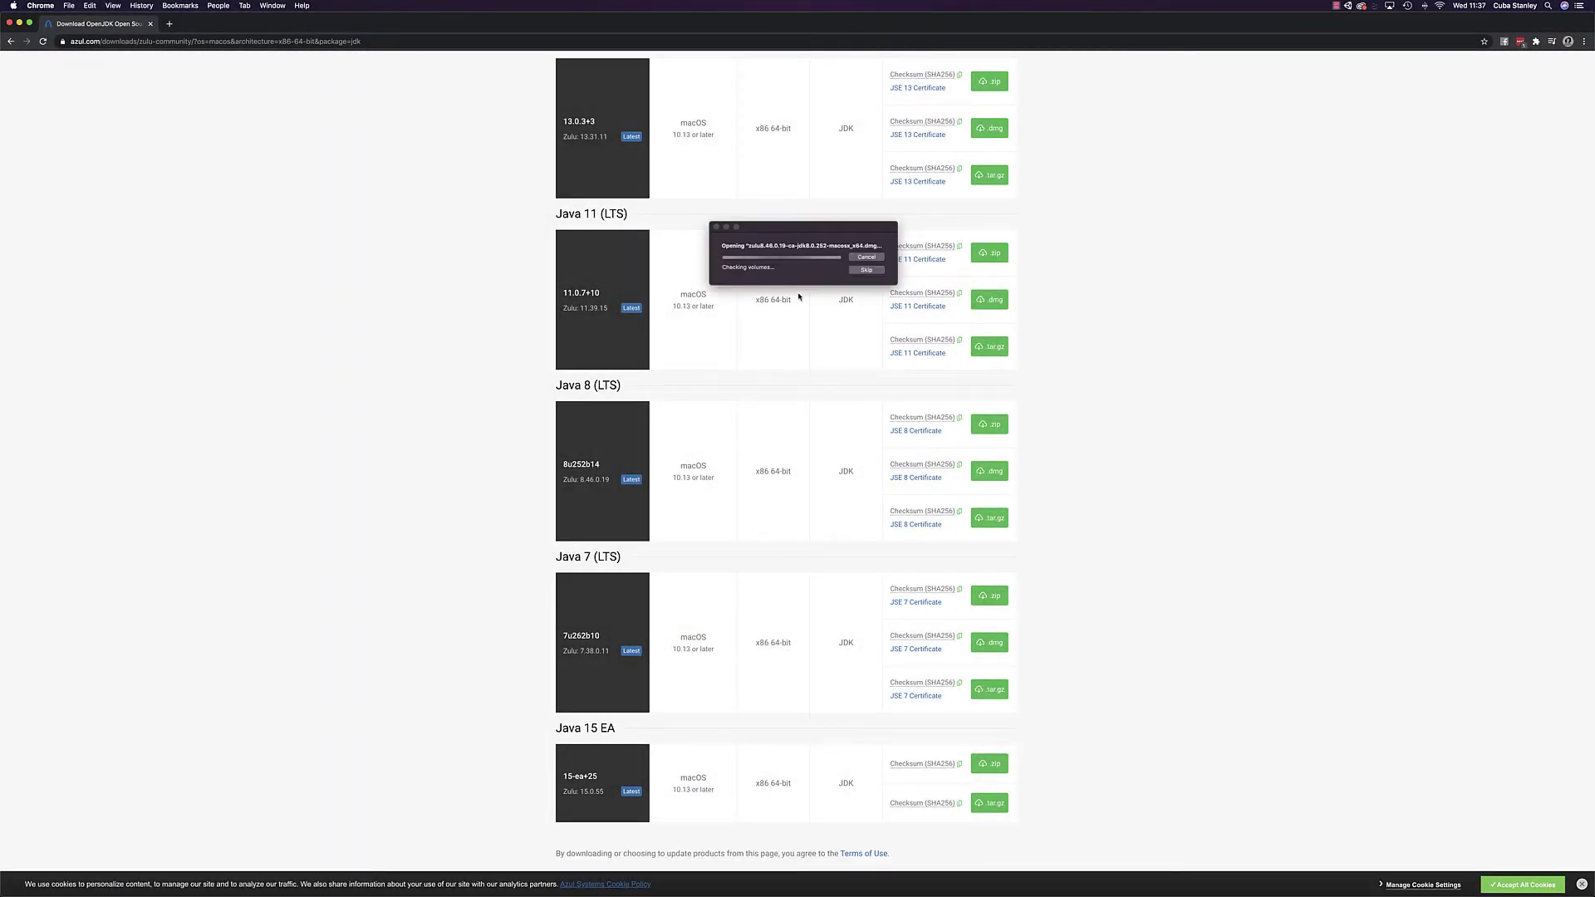
double_click(241, 569)
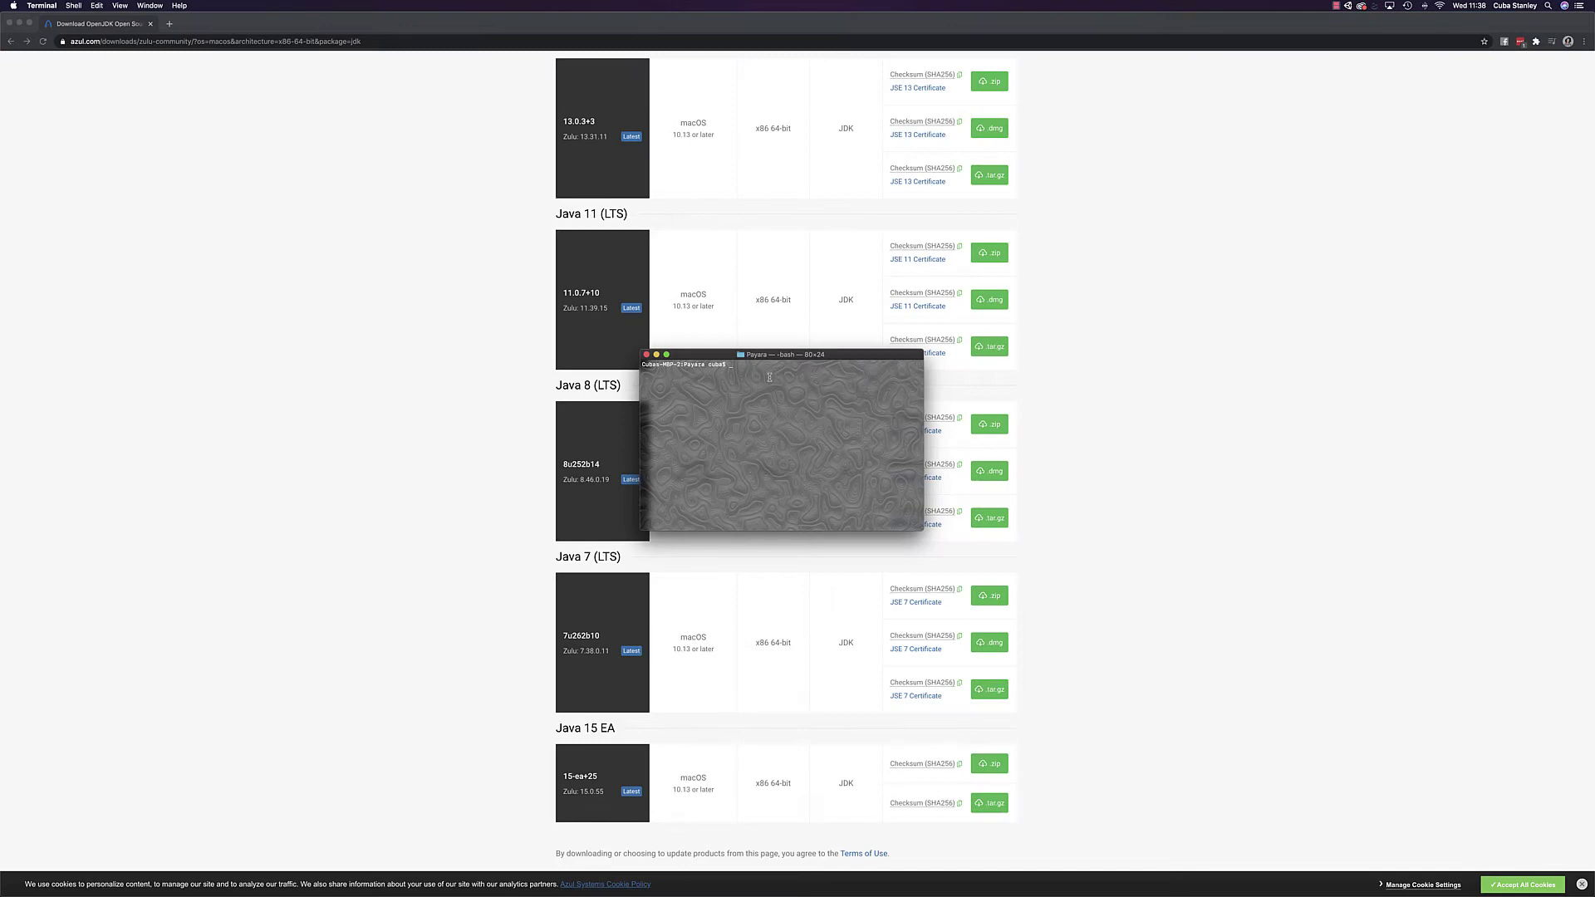
Step: Run java -version to confirm OpenJDK 1.8.0_212 (Zulu 8) is installed
type("java -version")
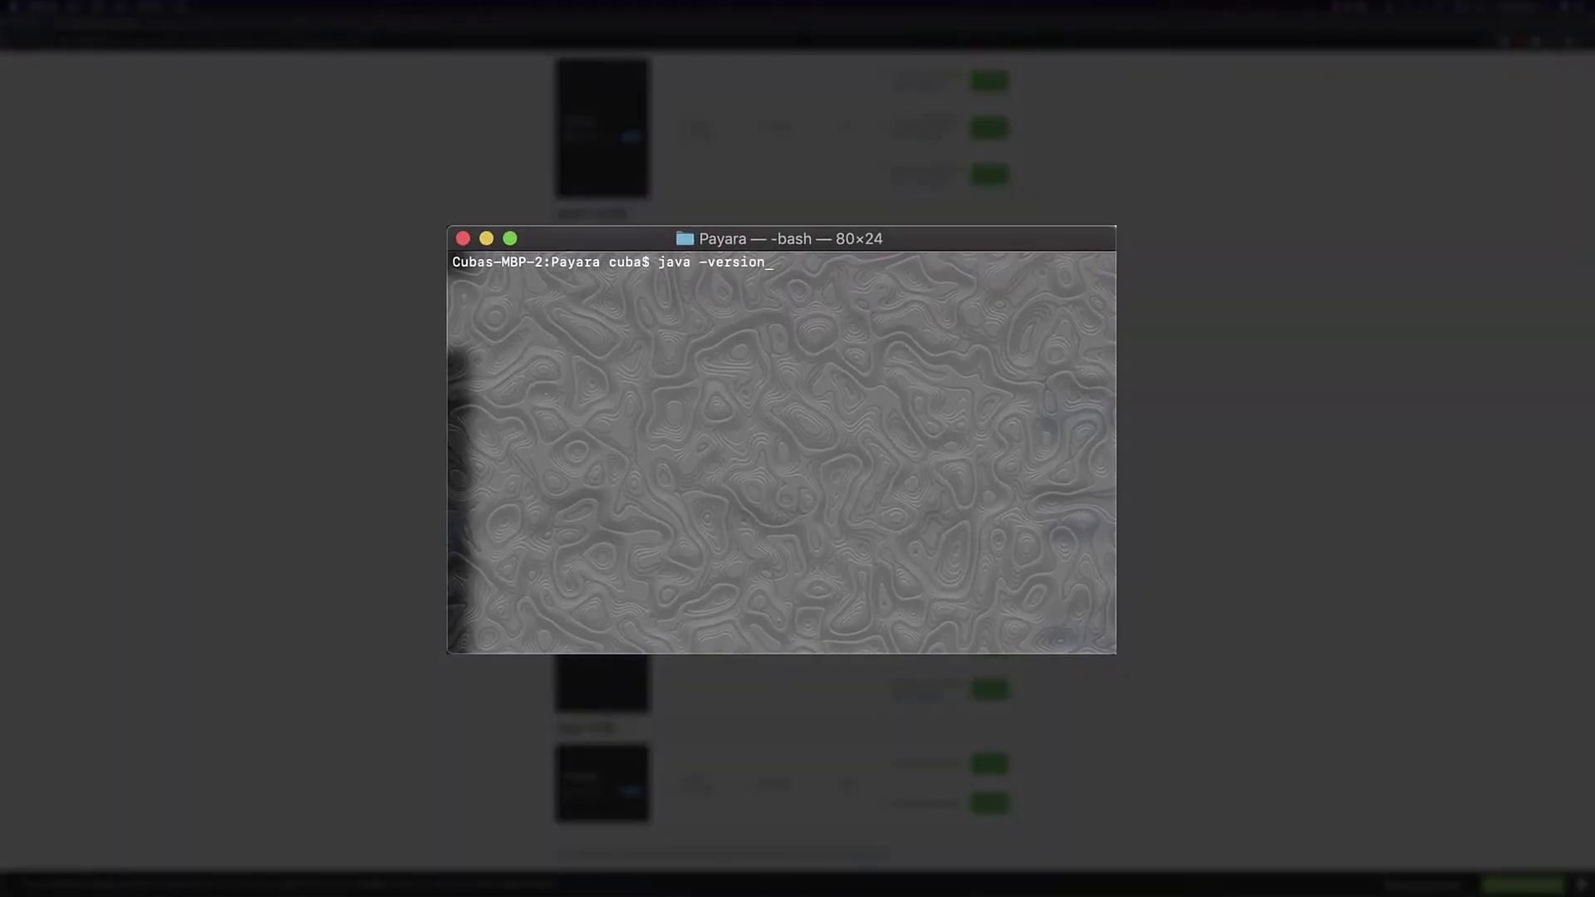
key("Return")
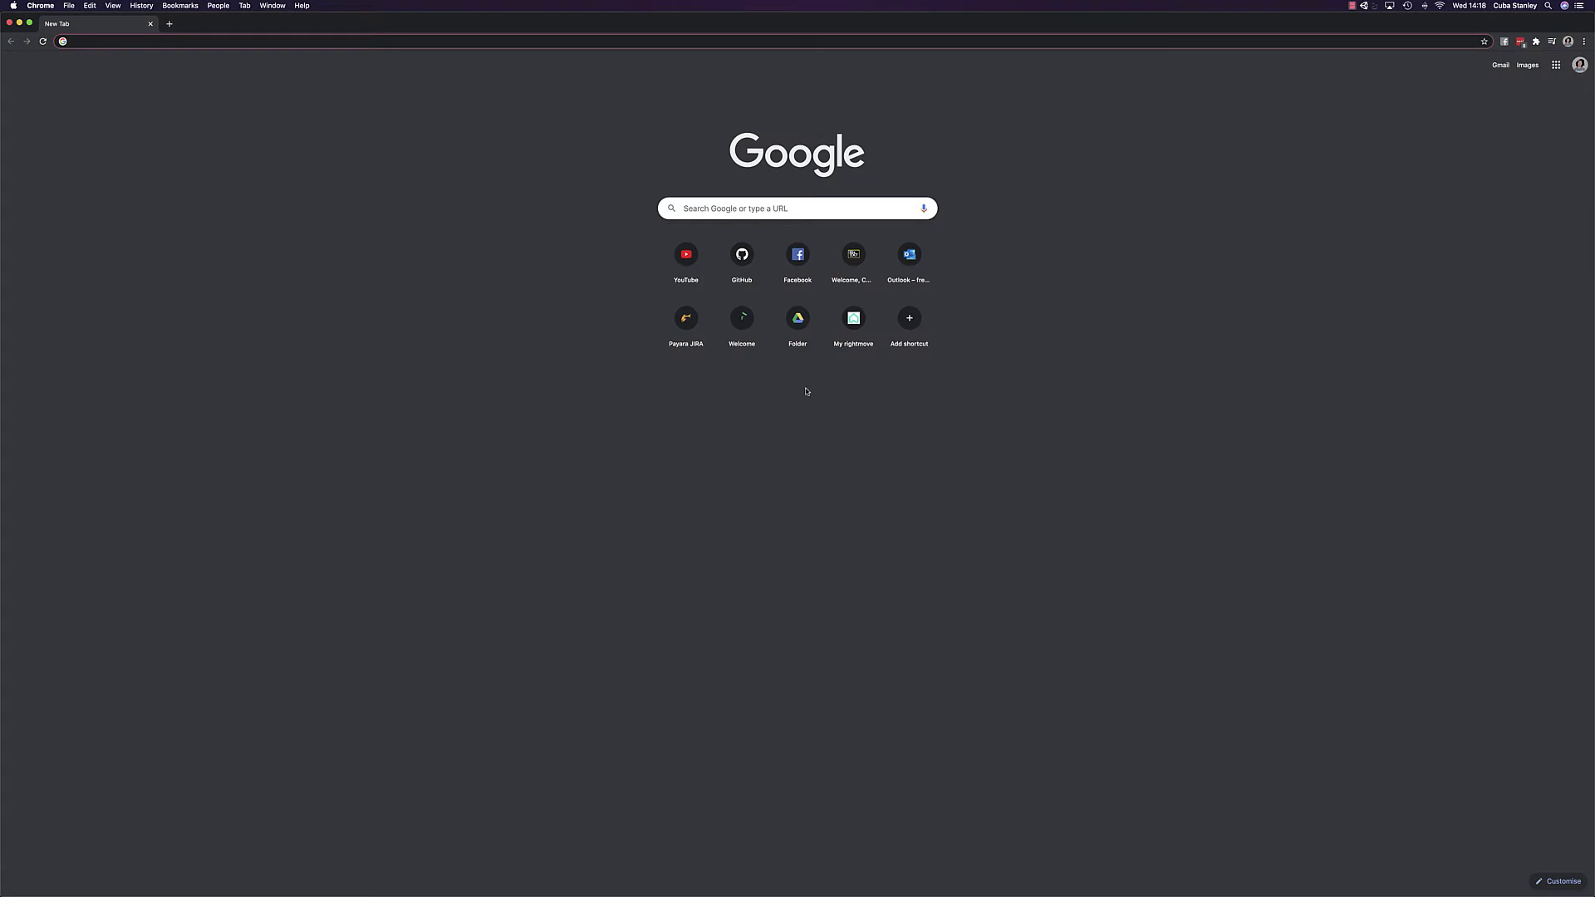
Step: Open maven.apache.org and download apache-maven-3.6.3-bin.zip from its Download page
left_click(192, 43)
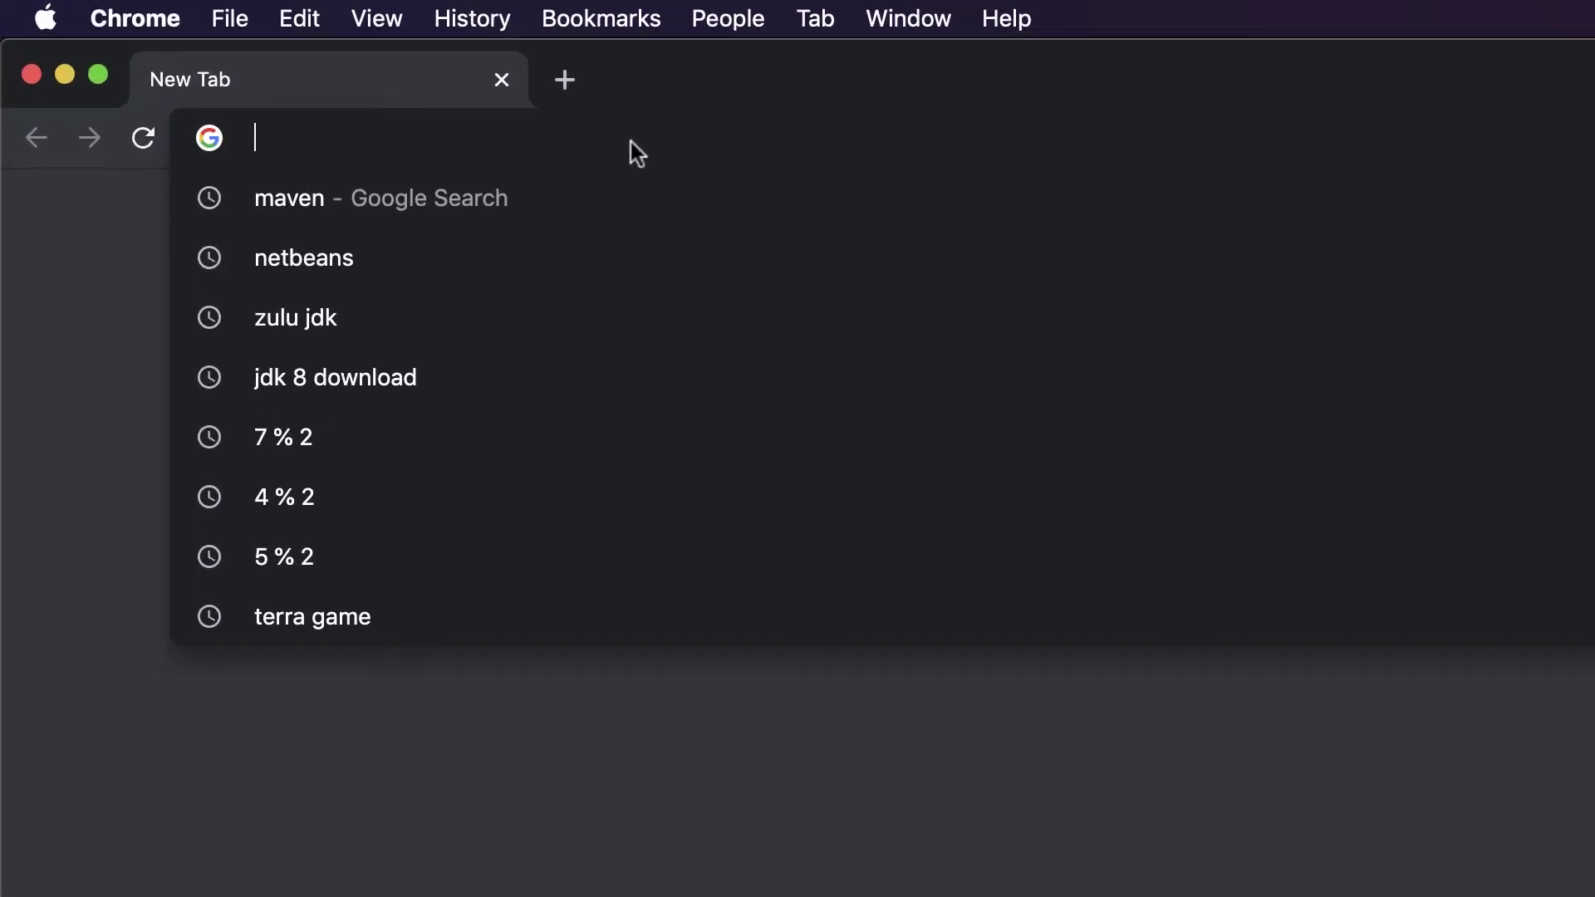
type("https://maven.apache.org/")
key("Return")
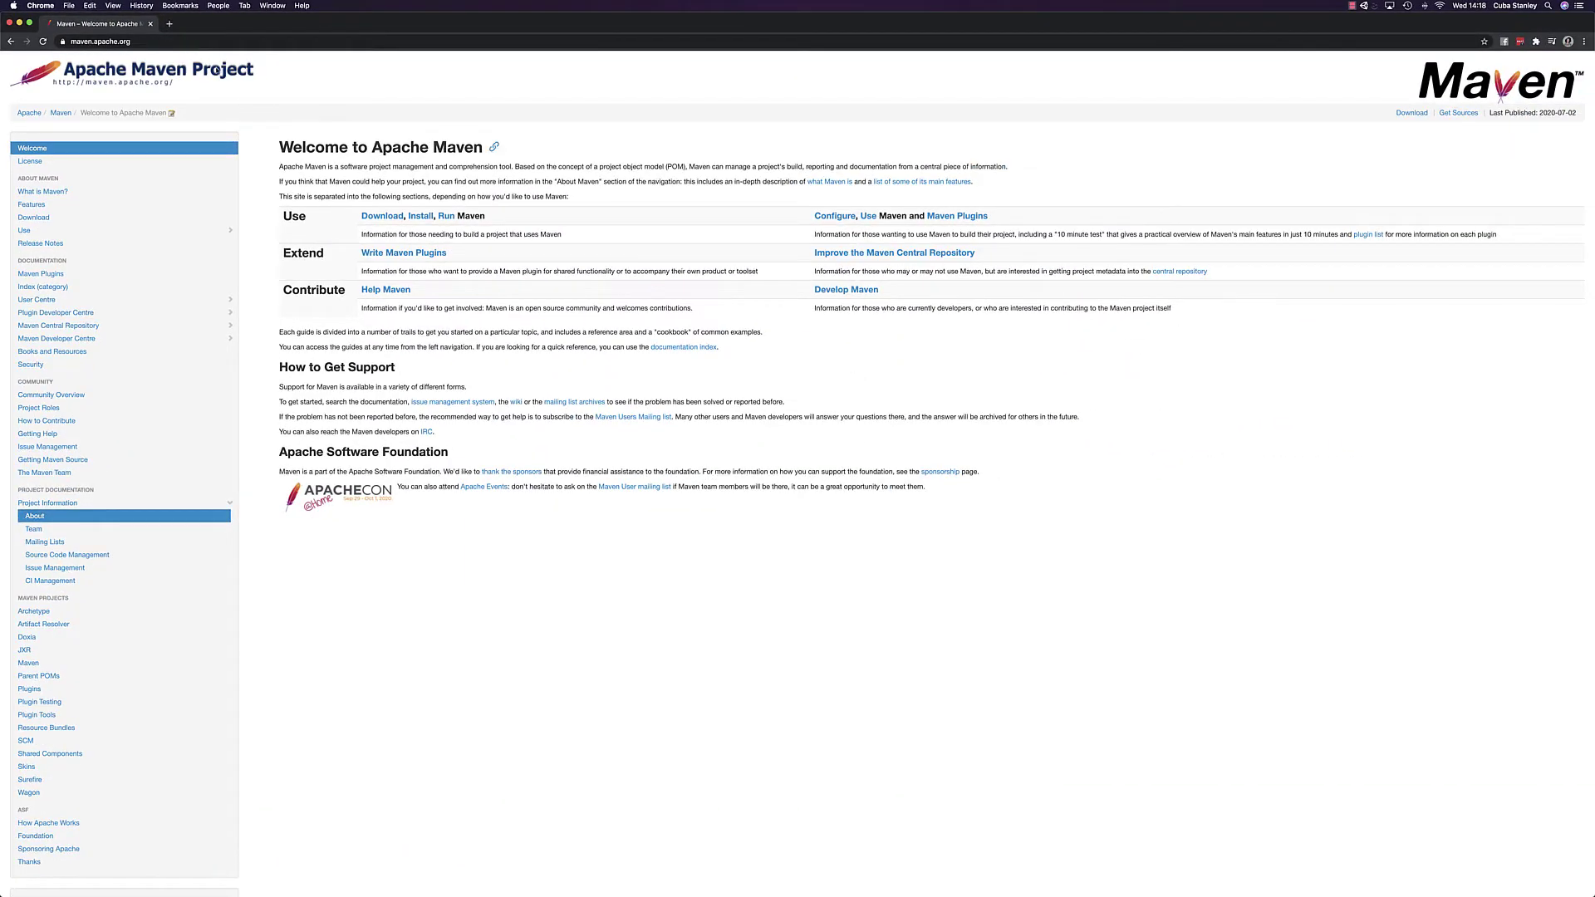
left_click(381, 216)
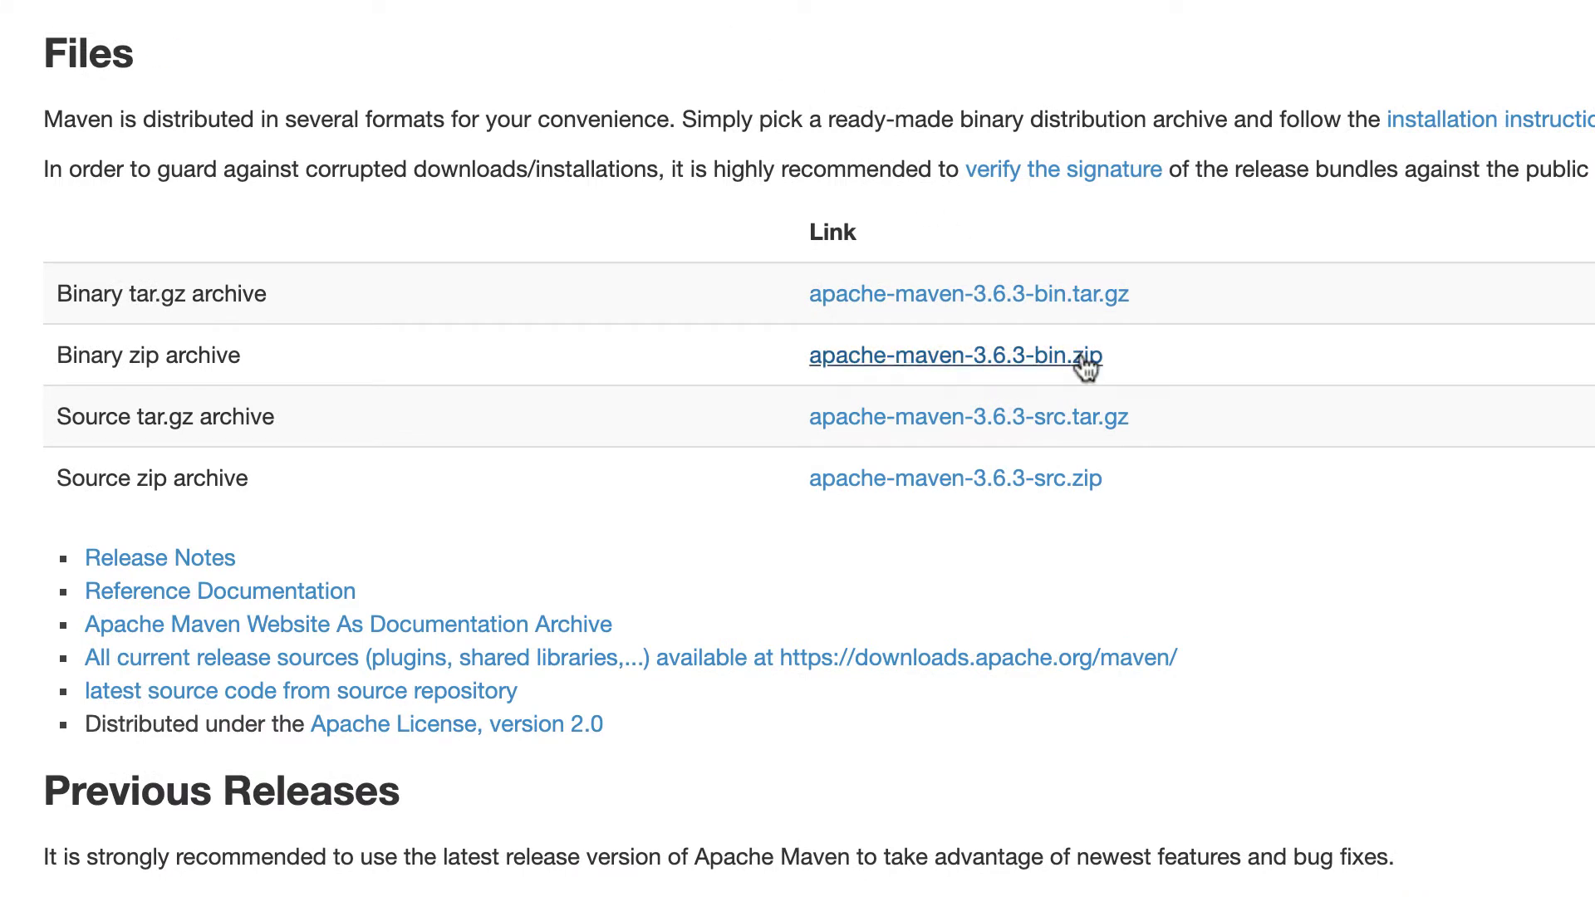
left_click(1020, 304)
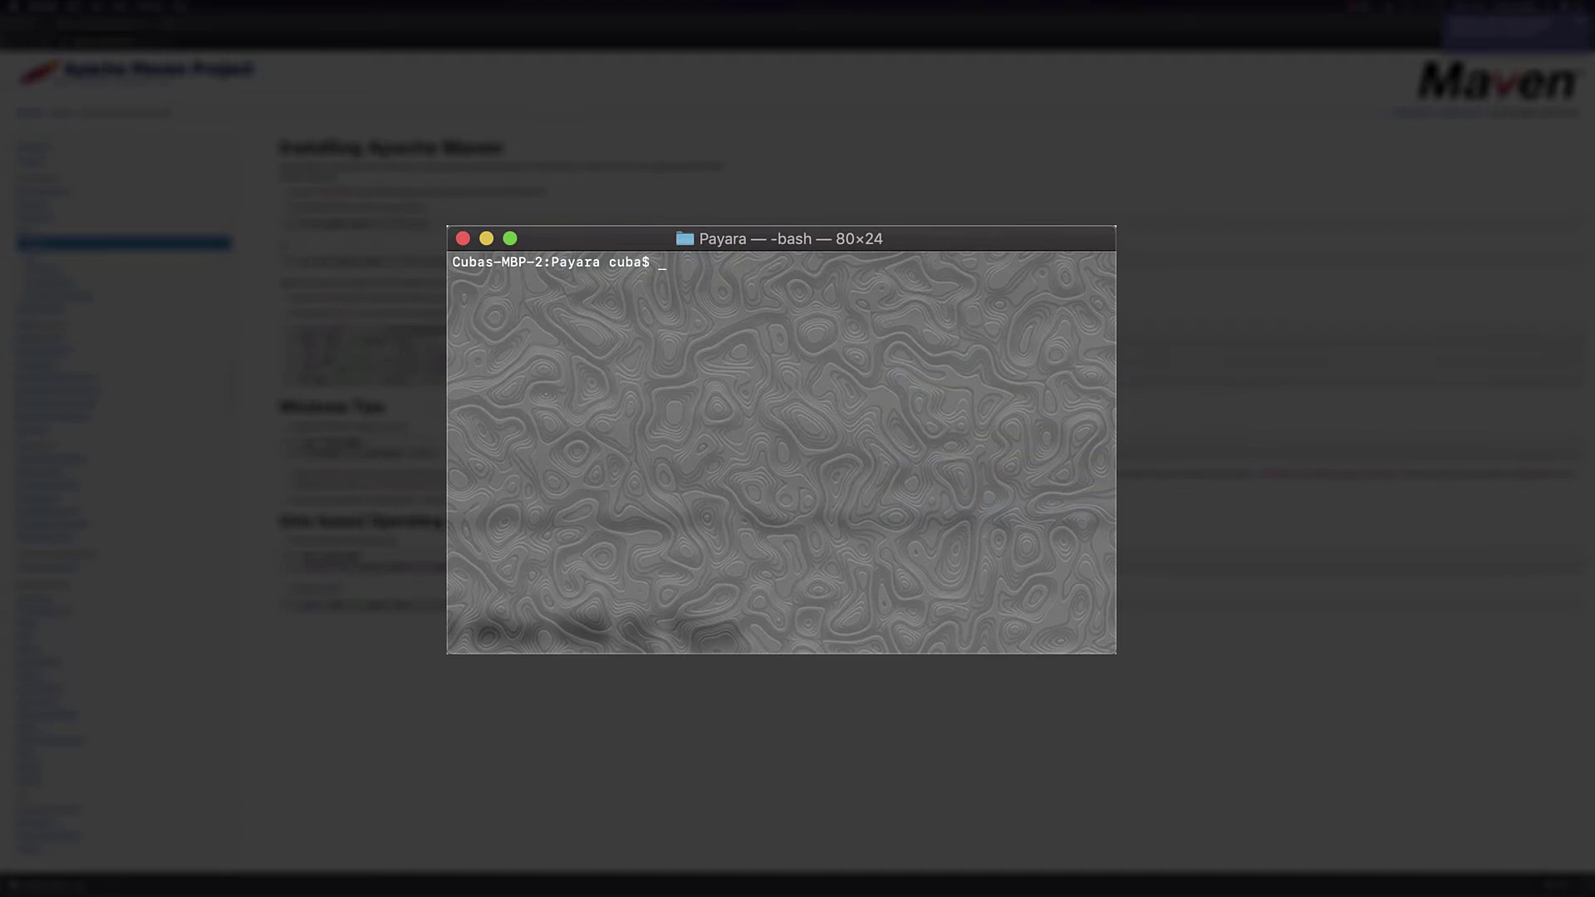
Step: Export JAVA_HOME=/Applications/zulu8/ and echo the variable to check its value
type("export JAVA")
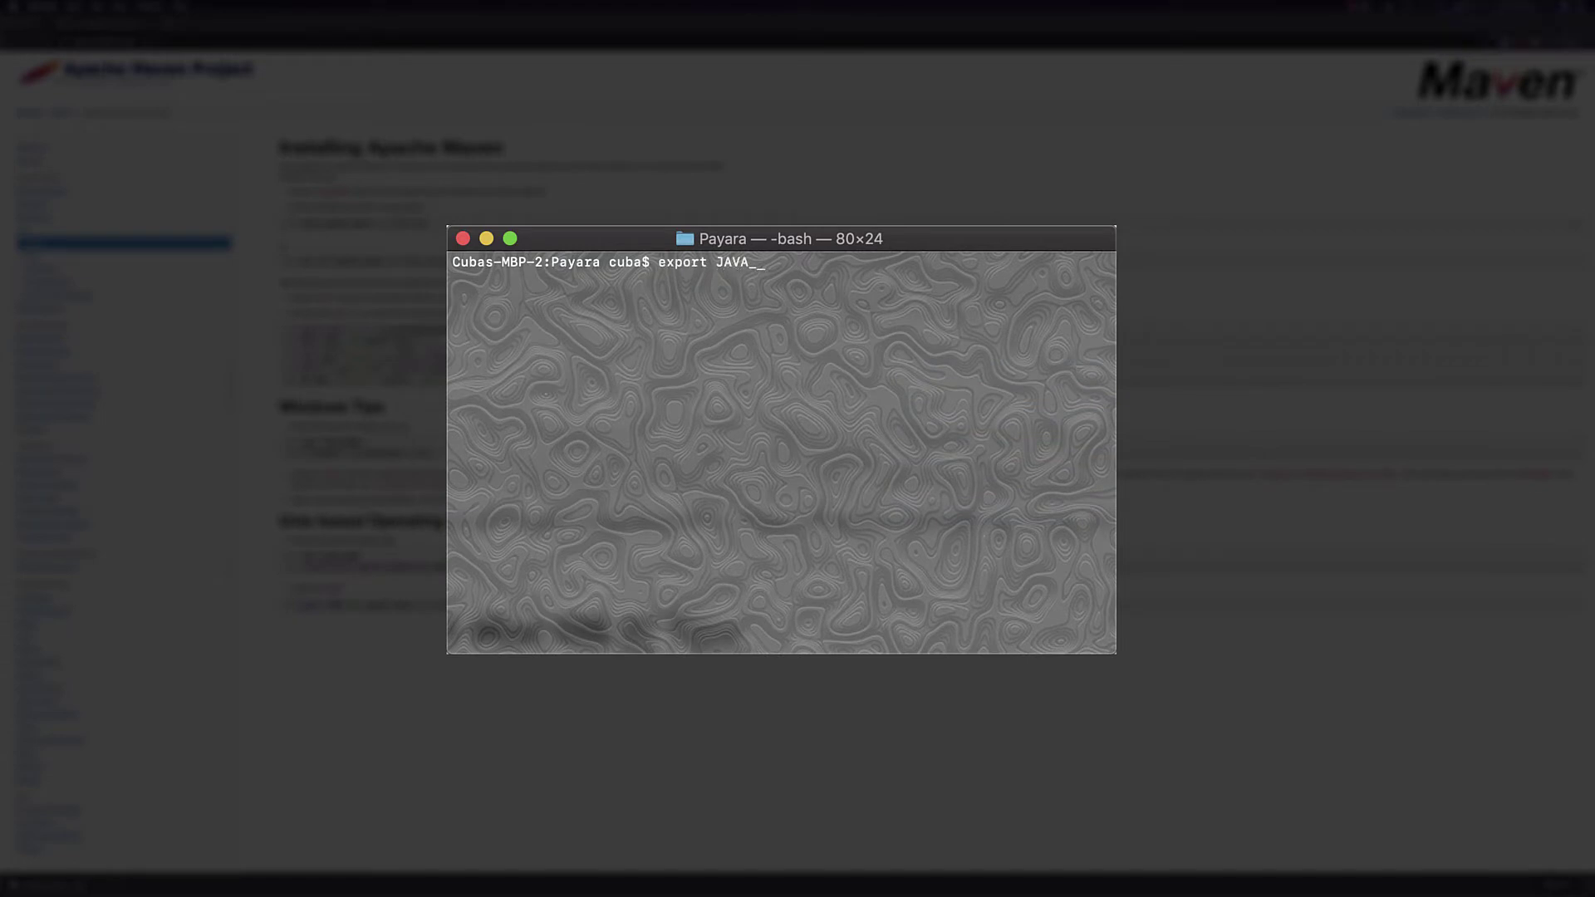
type("_HOME=/Applications/zulu8/")
key("Return")
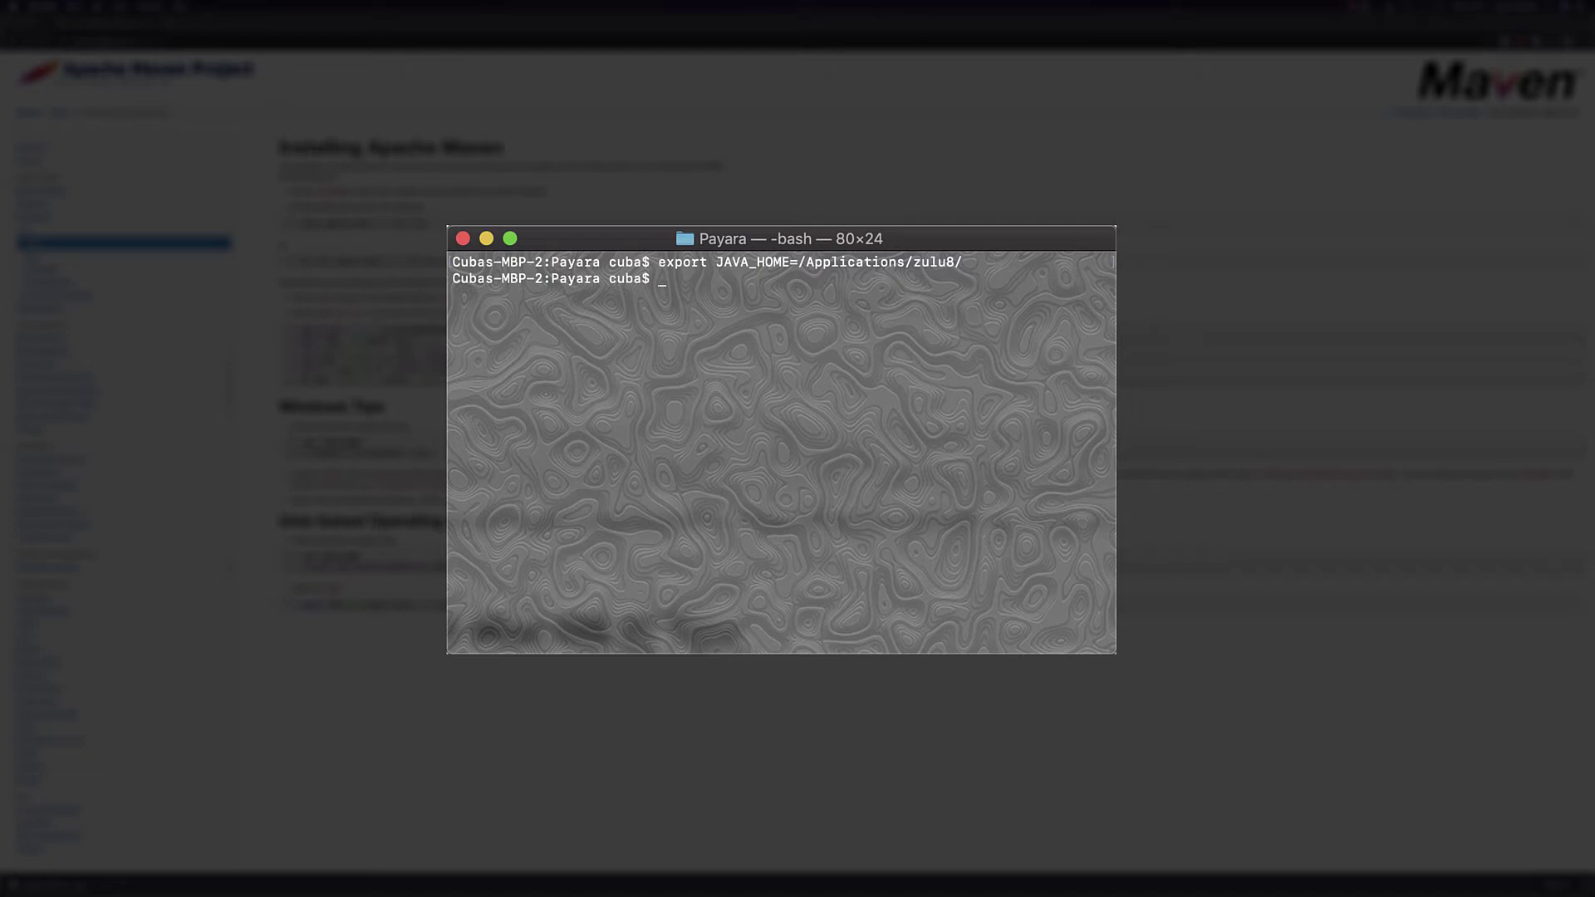
type("echo JAVA")
type("_HOME")
type("$")
key("Return")
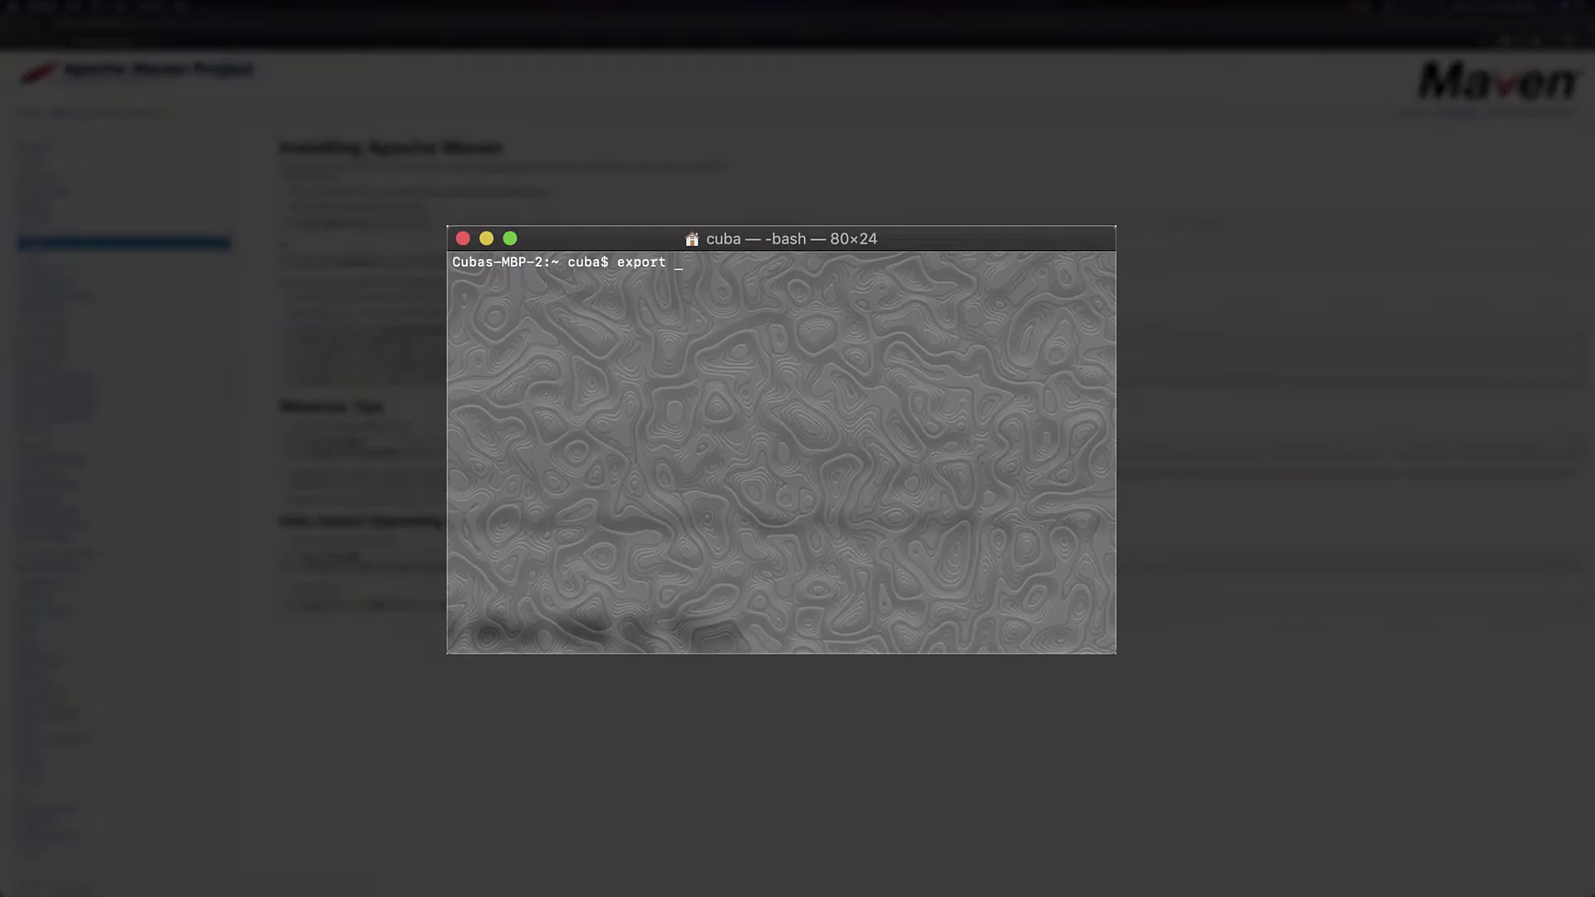
Step: Prepend Downloads/apache-maven-3.6.3/bin to PATH and echo $PATH to verify it
type("PATH=Downloads/apache-maven-3.6.3/bin:PATH")
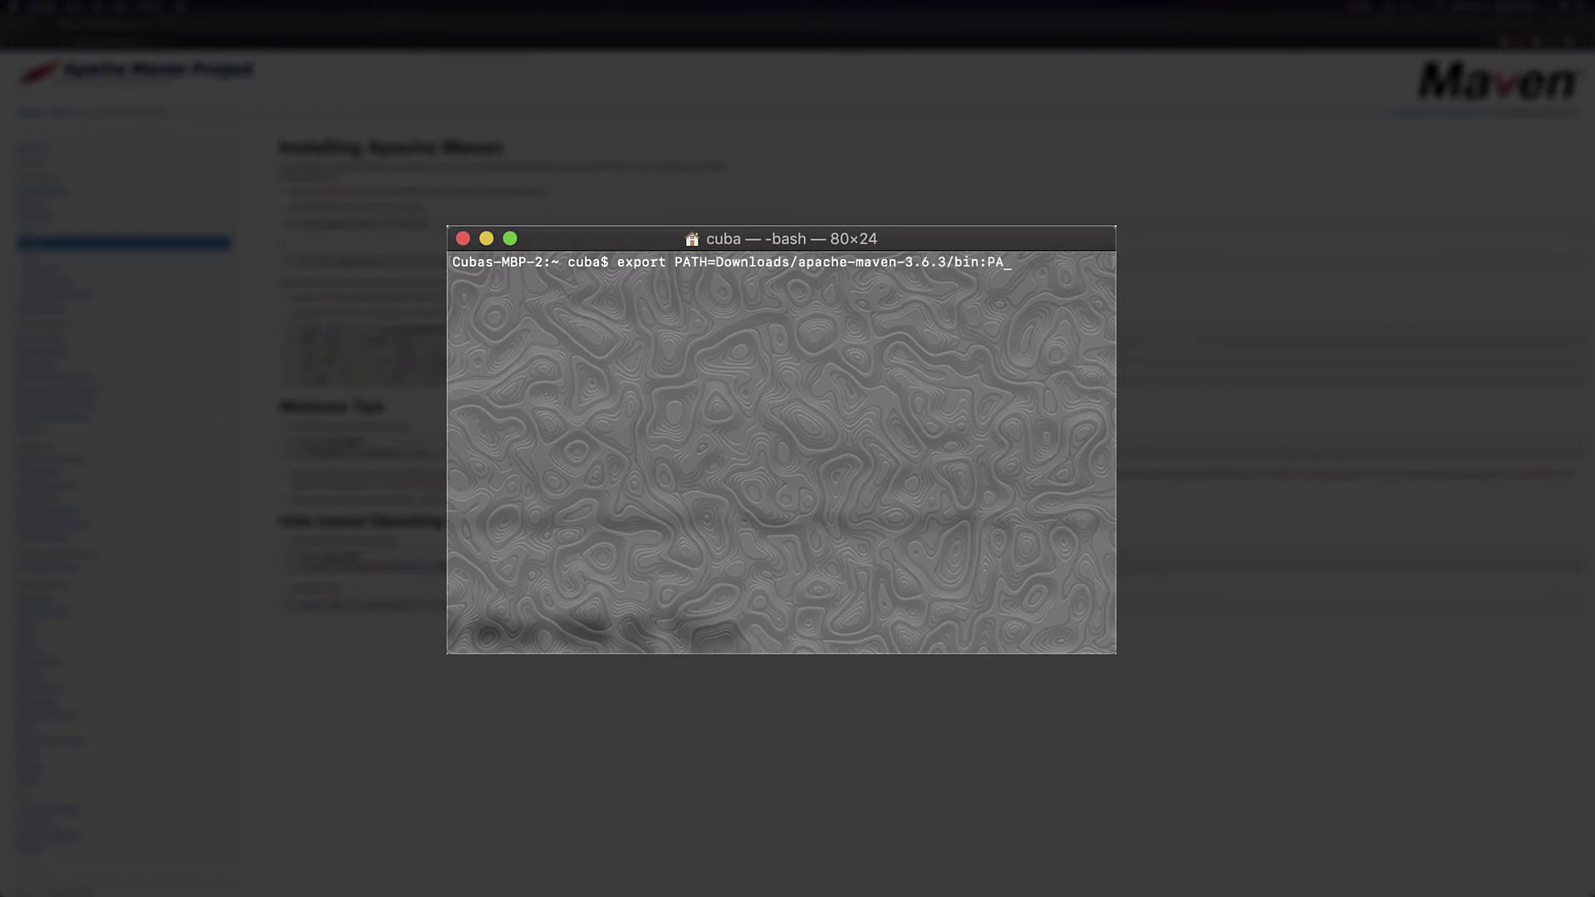
key("Left")
key("Left")
key("Left")
key("Left")
type("$")
key("Return")
type("echo $PATH")
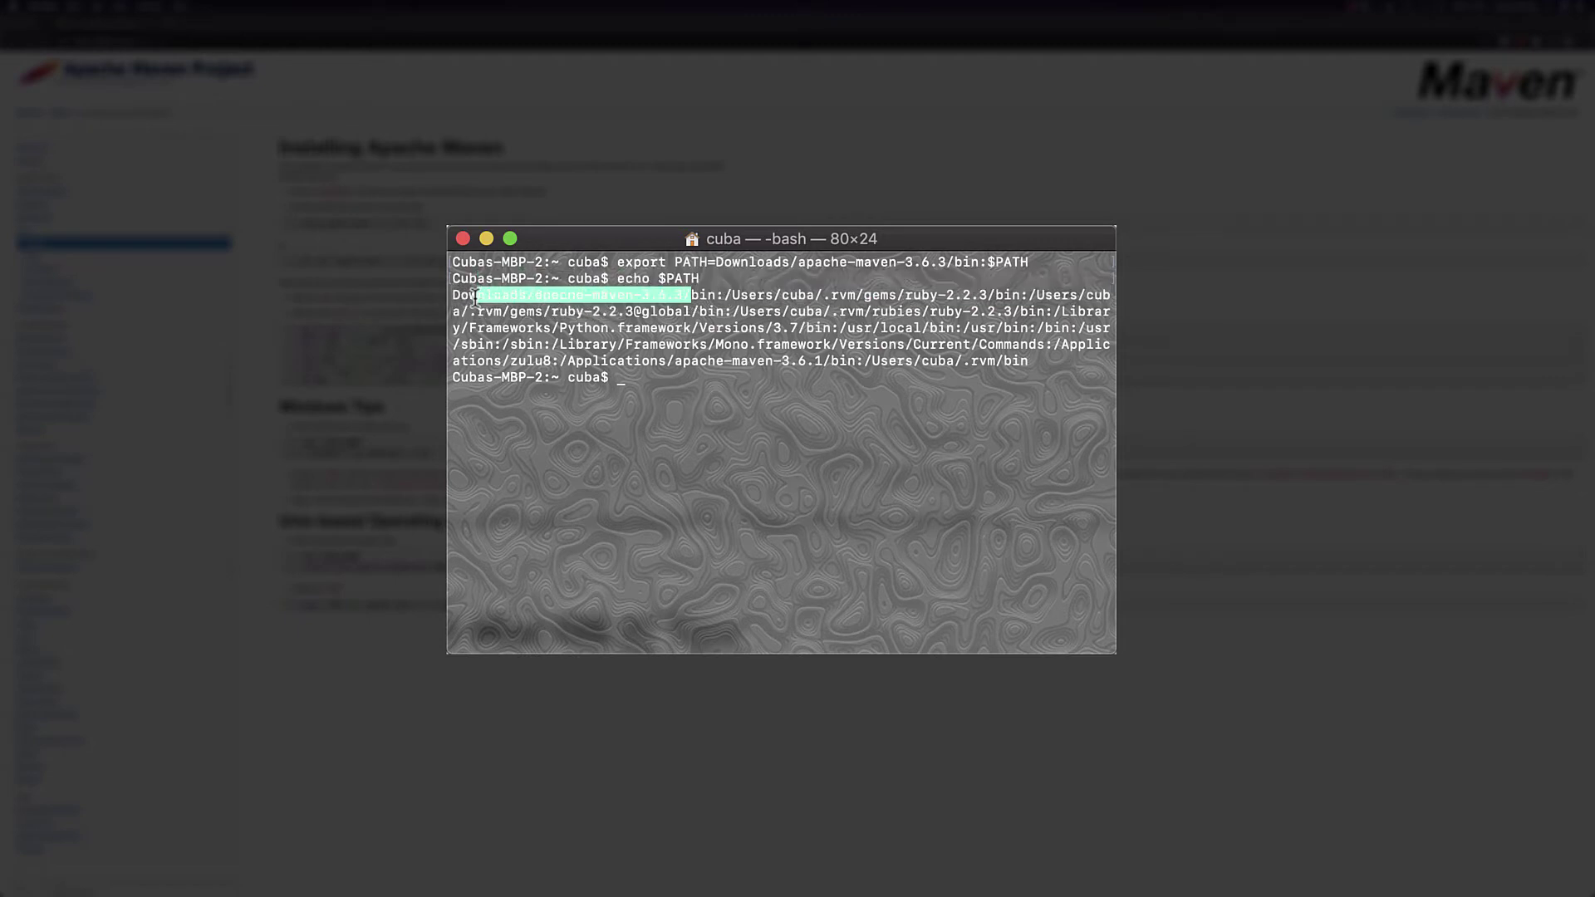
Step: Run mvn -v, confirming Apache Maven 3.6.3 running on Java 1.8.0_212
left_click(685, 528)
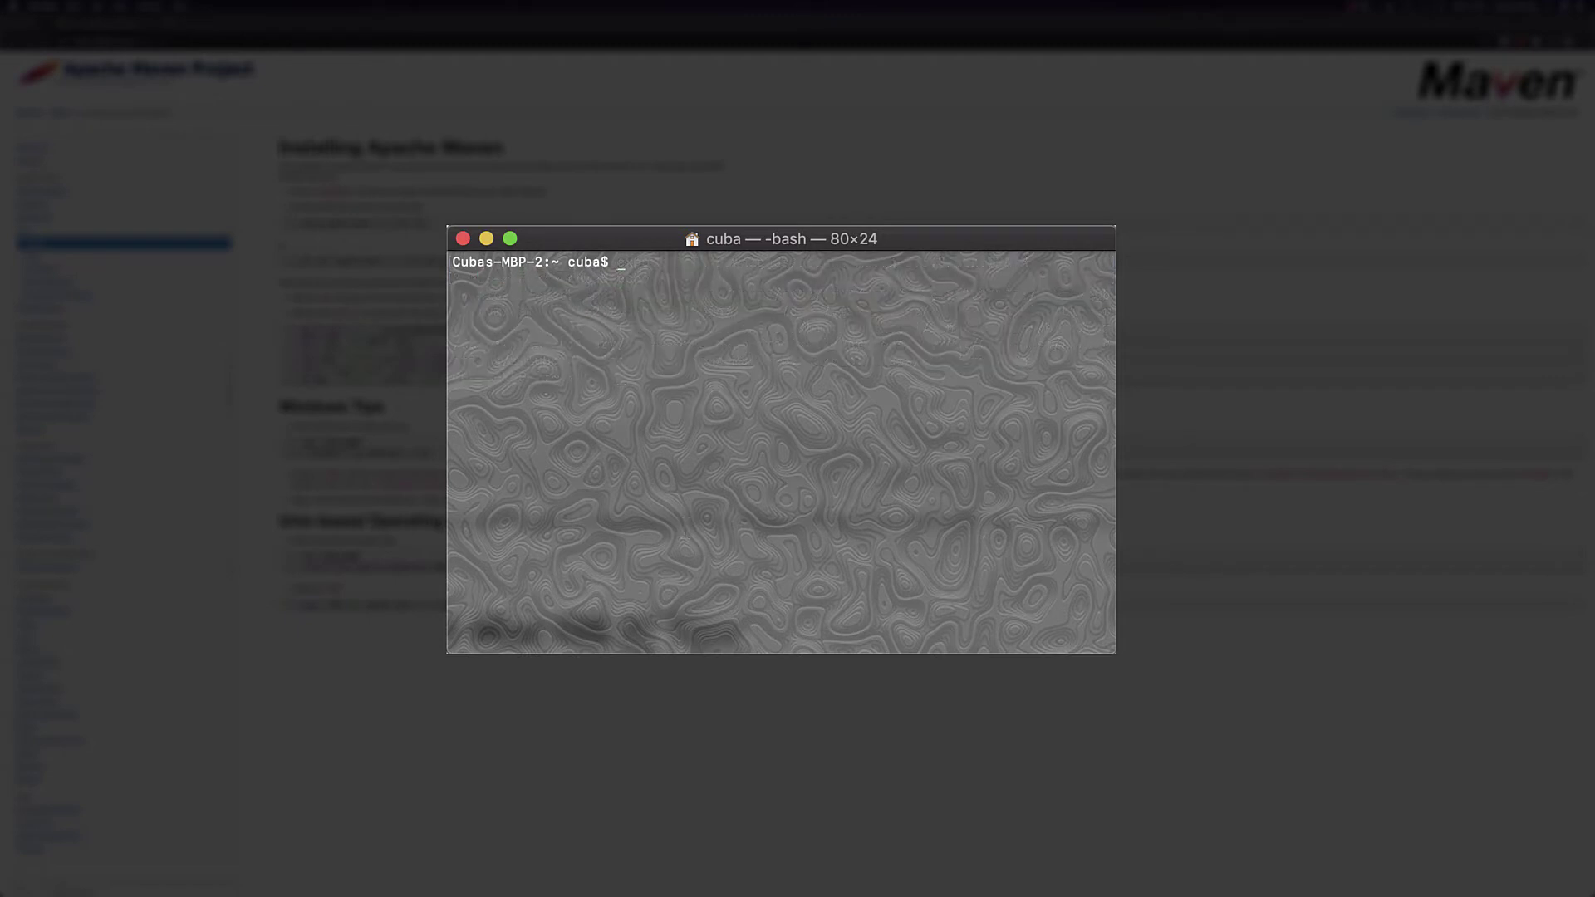
type("mvn -v")
key("Return")
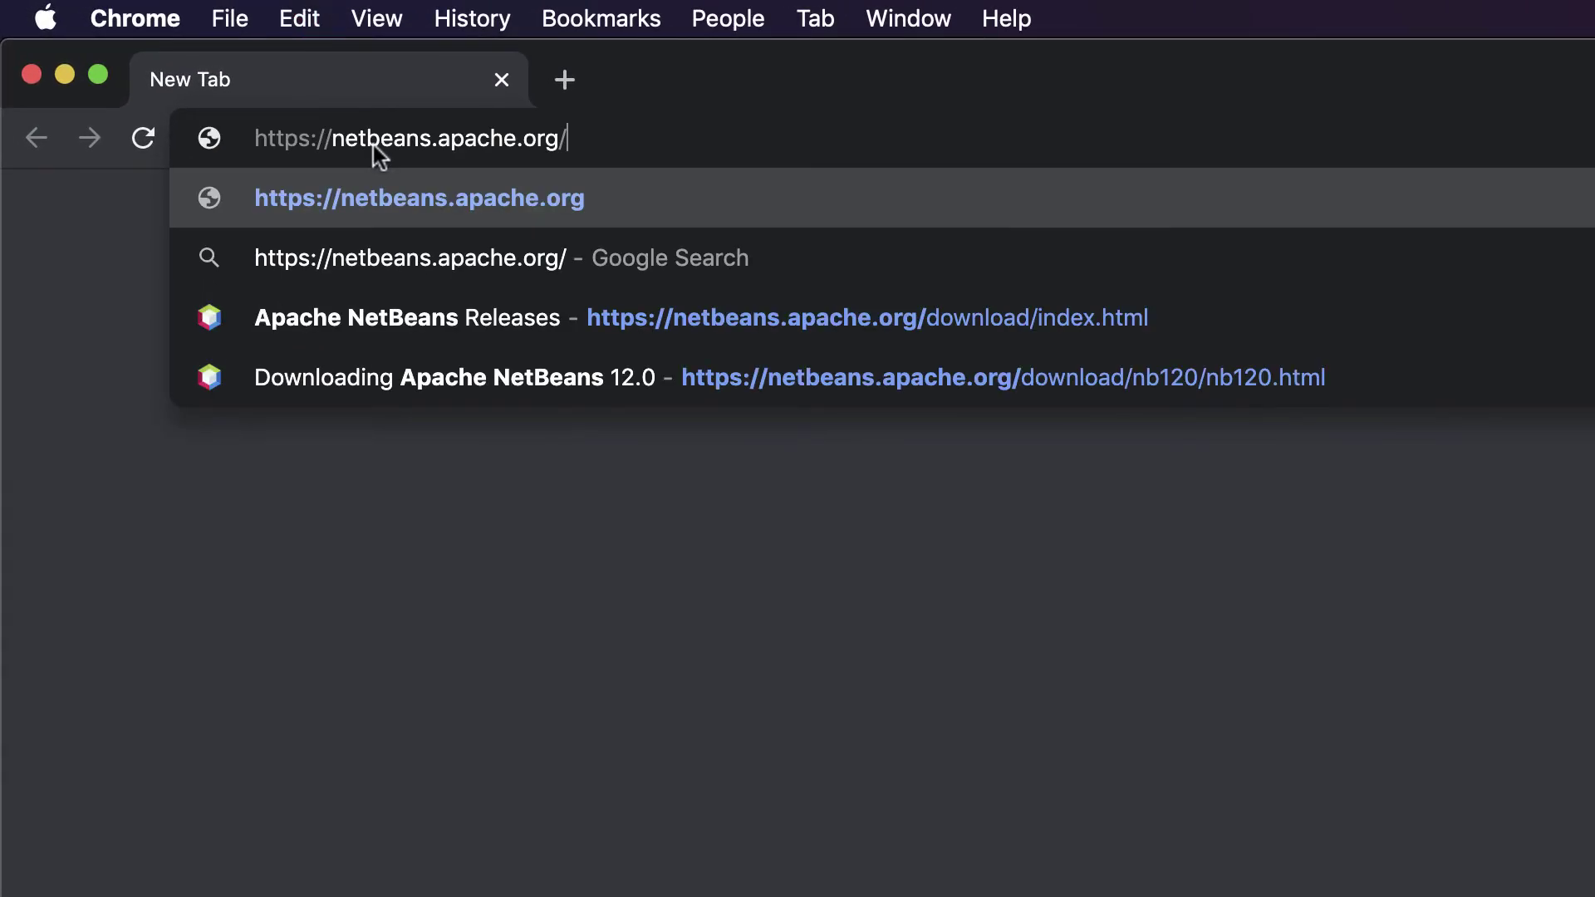
Step: Download Apache-NetBeans-12.0-bin-macosx.dmg from netbeans.apache.org through the HTTP mirror link
type("\\")
key("BackSpace")
key("Return")
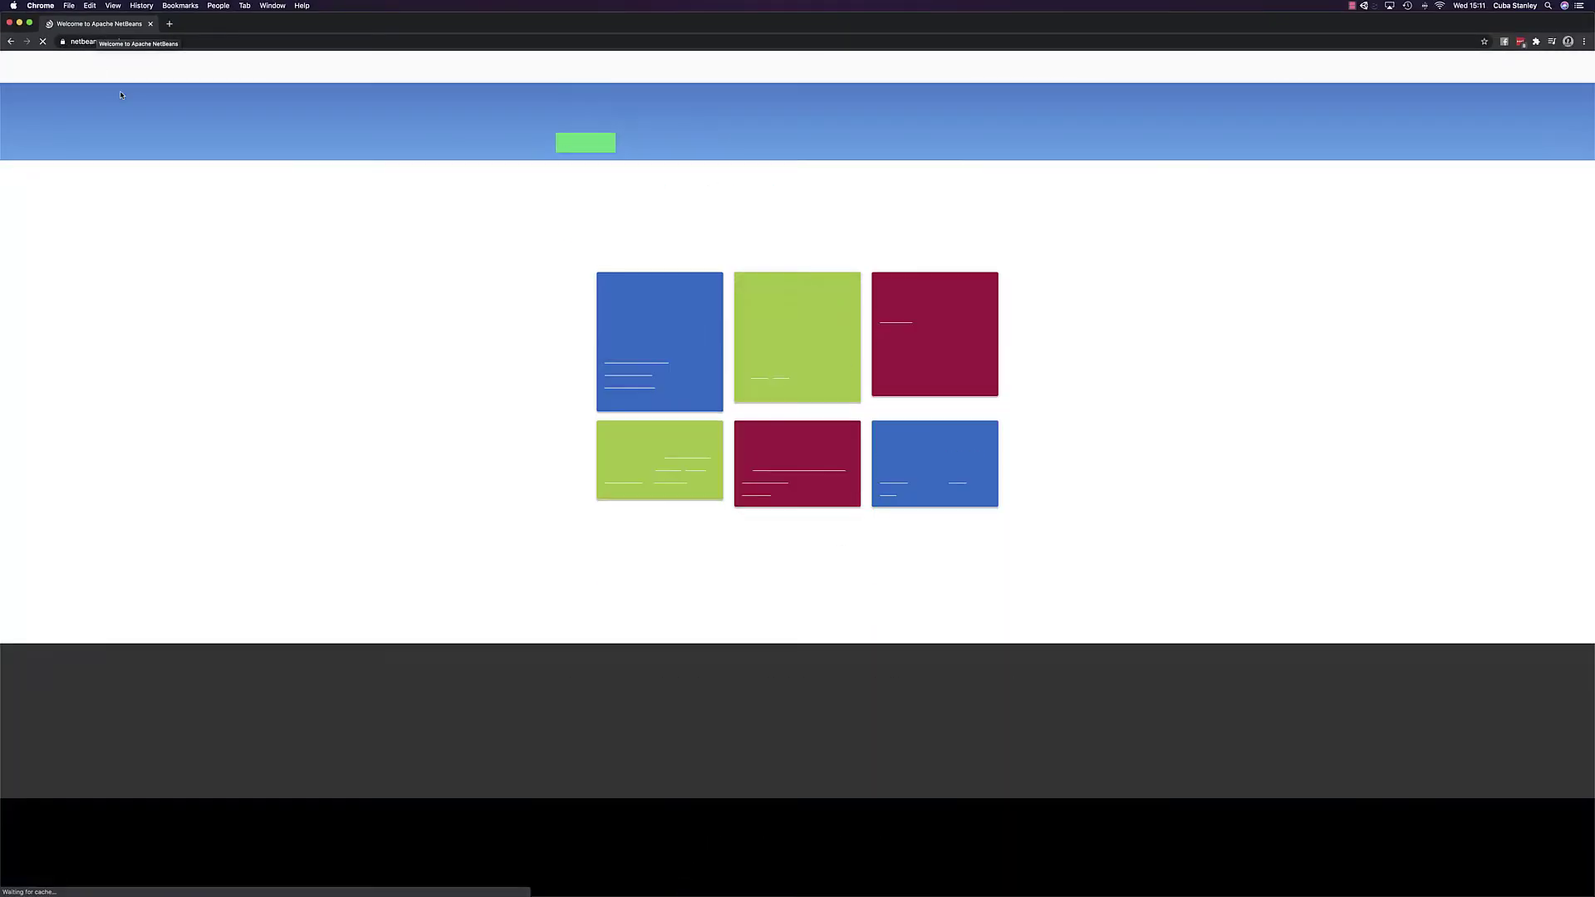
left_click(1563, 66)
left_click(638, 336)
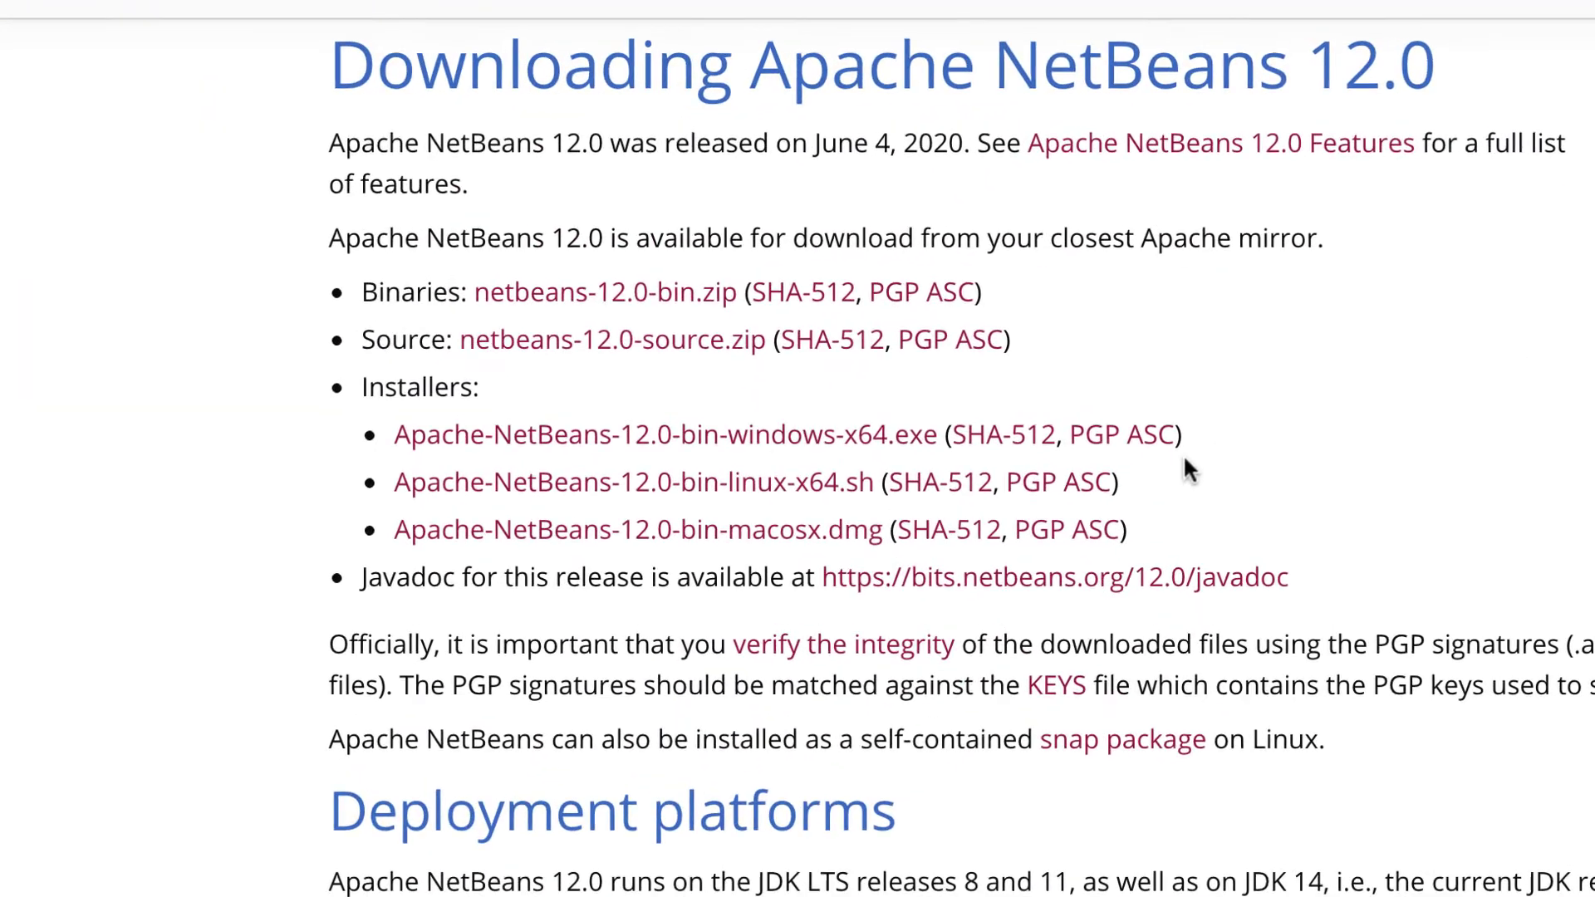
left_click(851, 538)
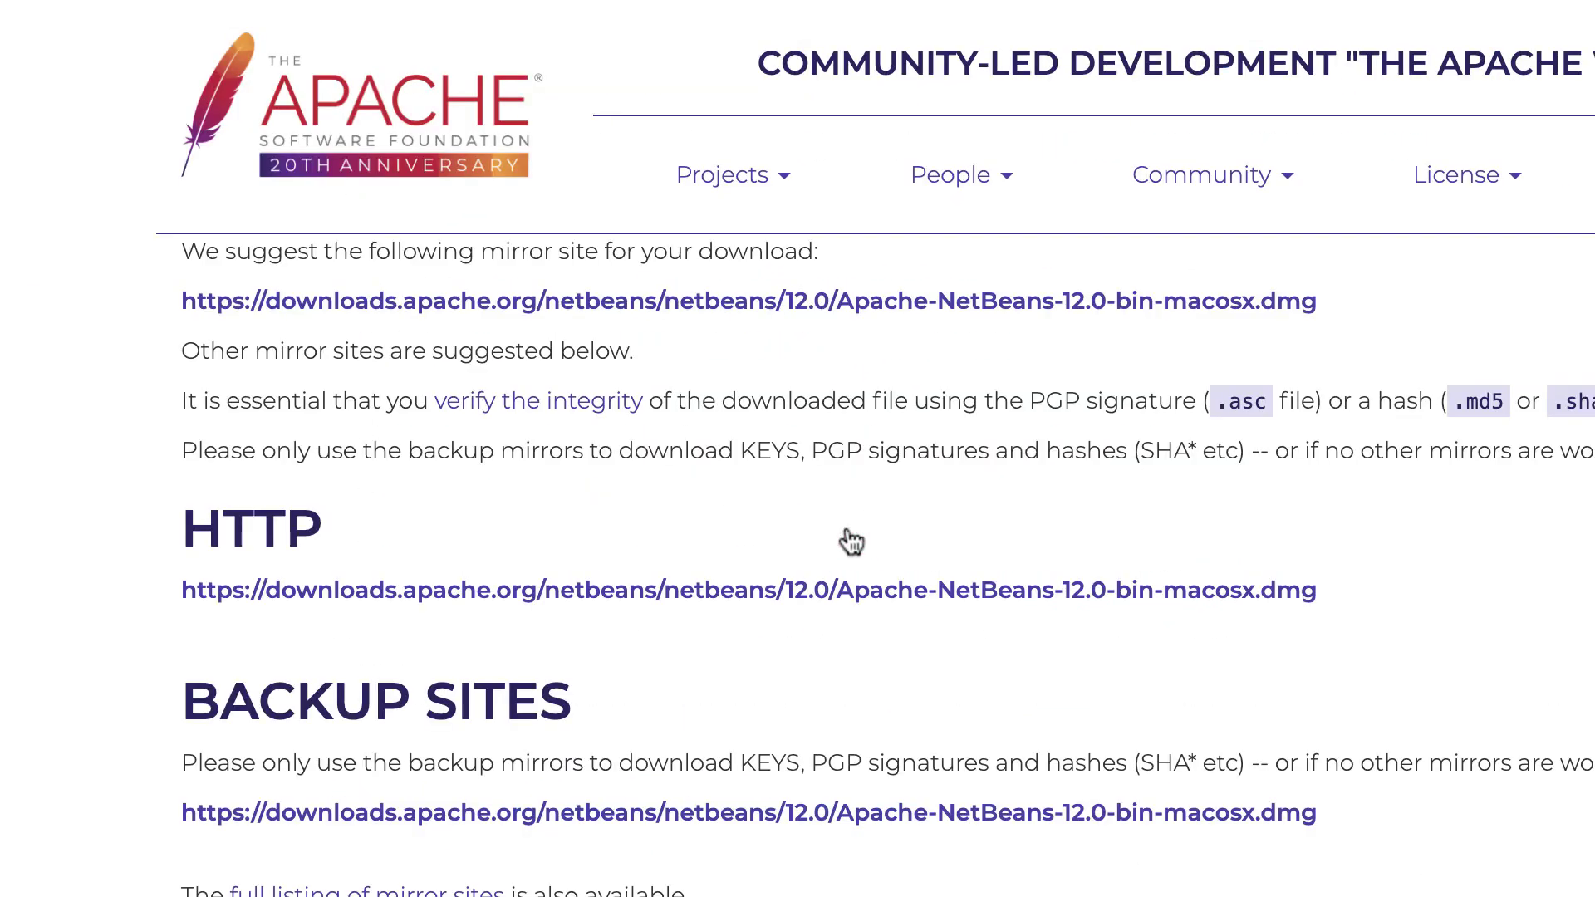
left_click(772, 592)
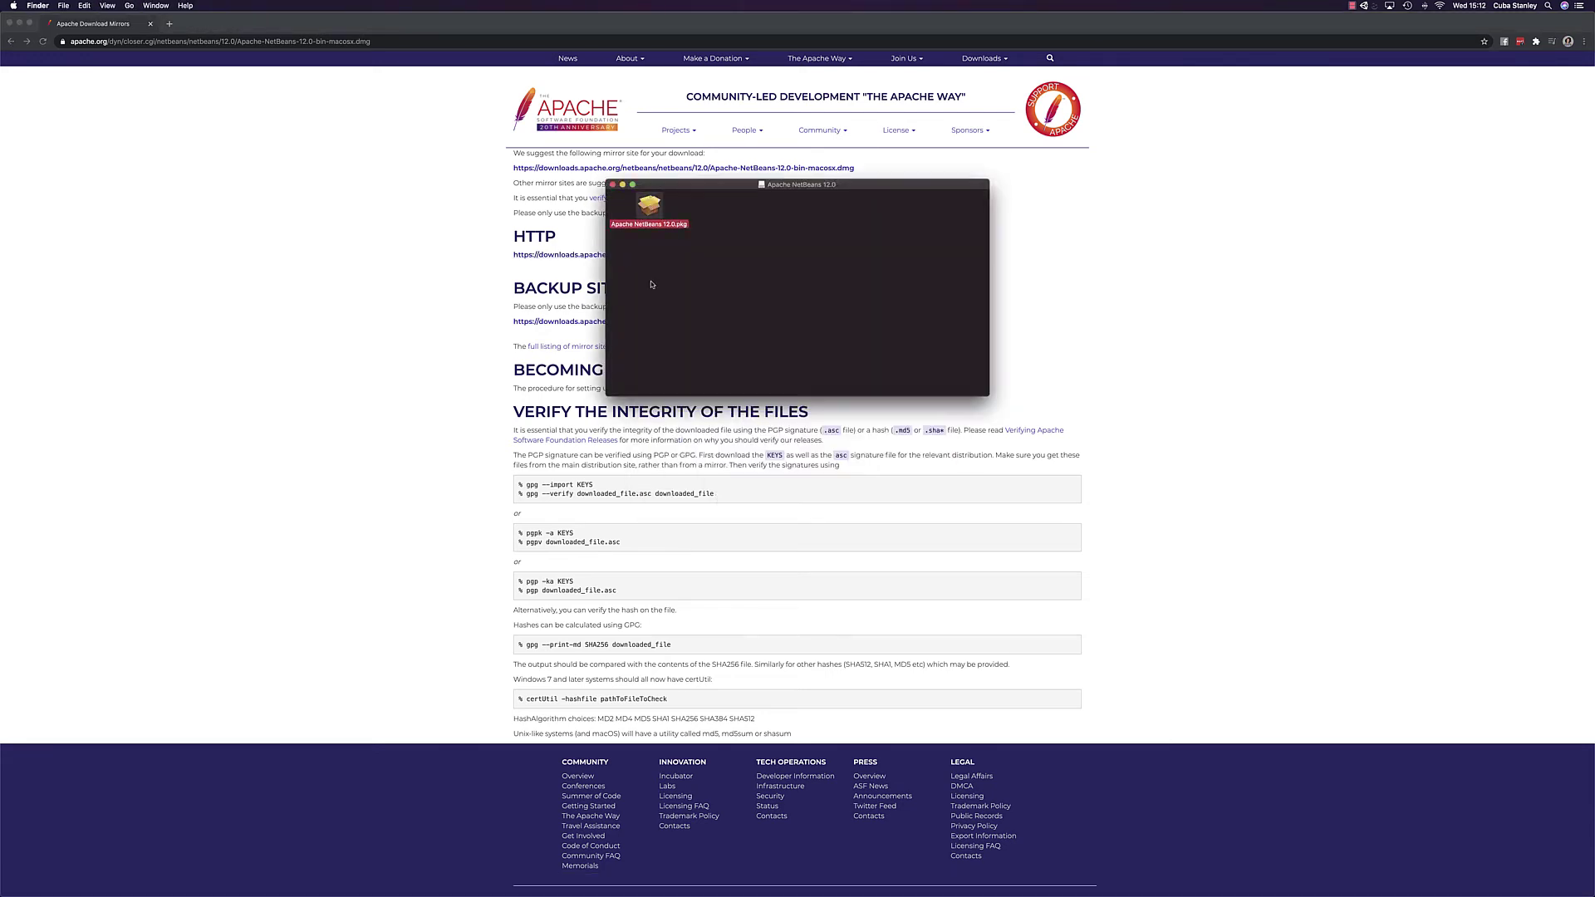
Step: Close the NetBeans installer window, launch NetBeans 12.0 via Spotlight, and return to Chrome
key("super+w")
key("super+t")
key("super+space")
type("netbeans")
key("Return")
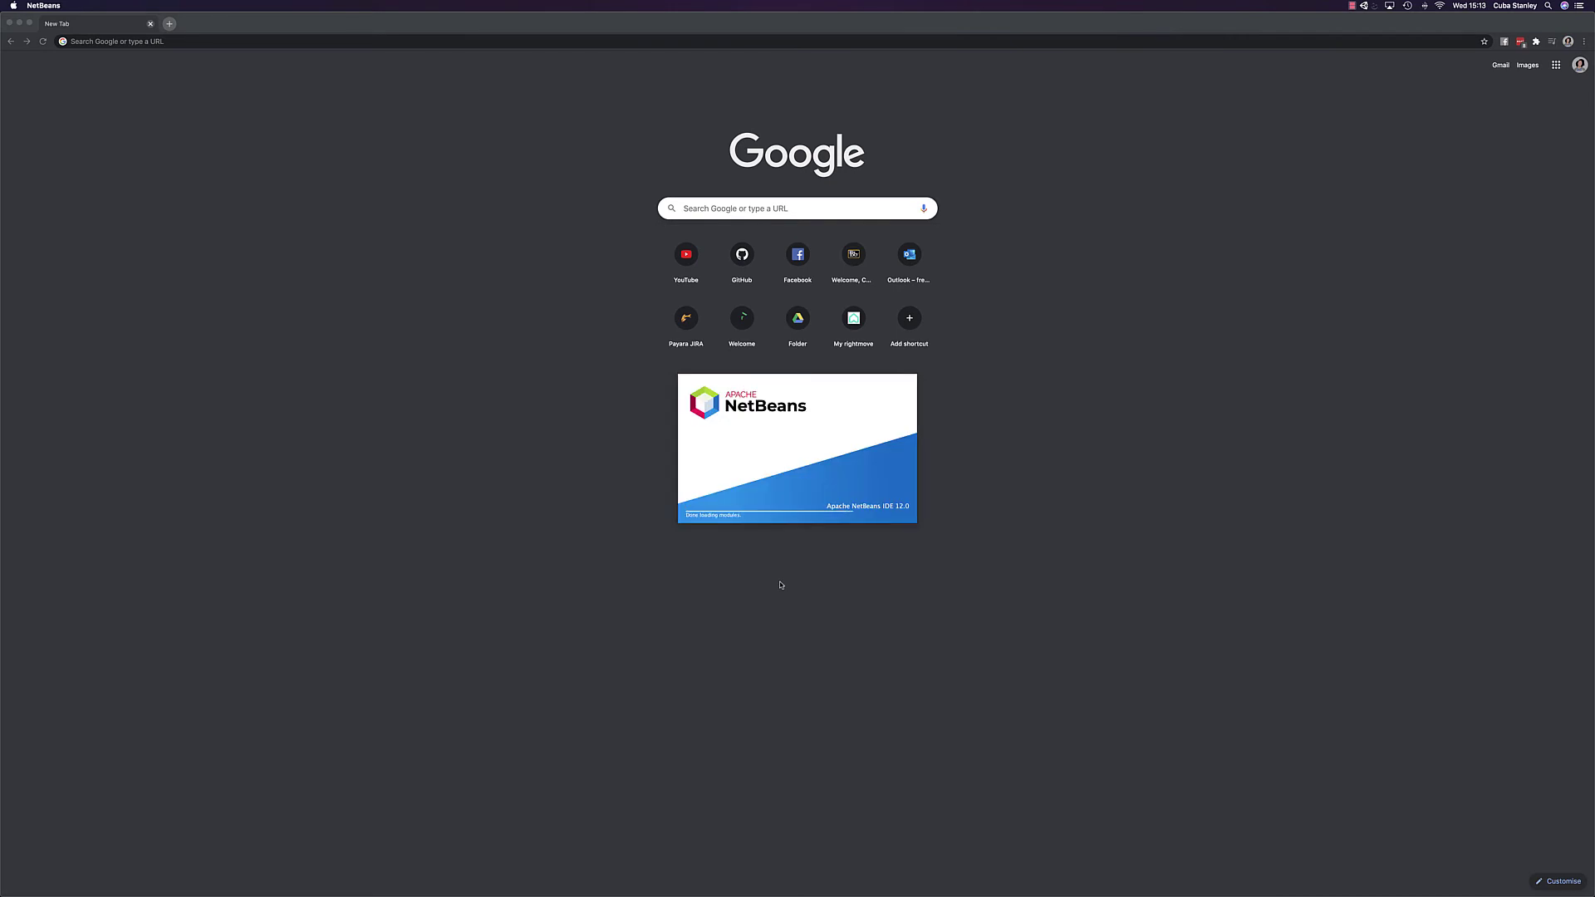
key("super+Tab")
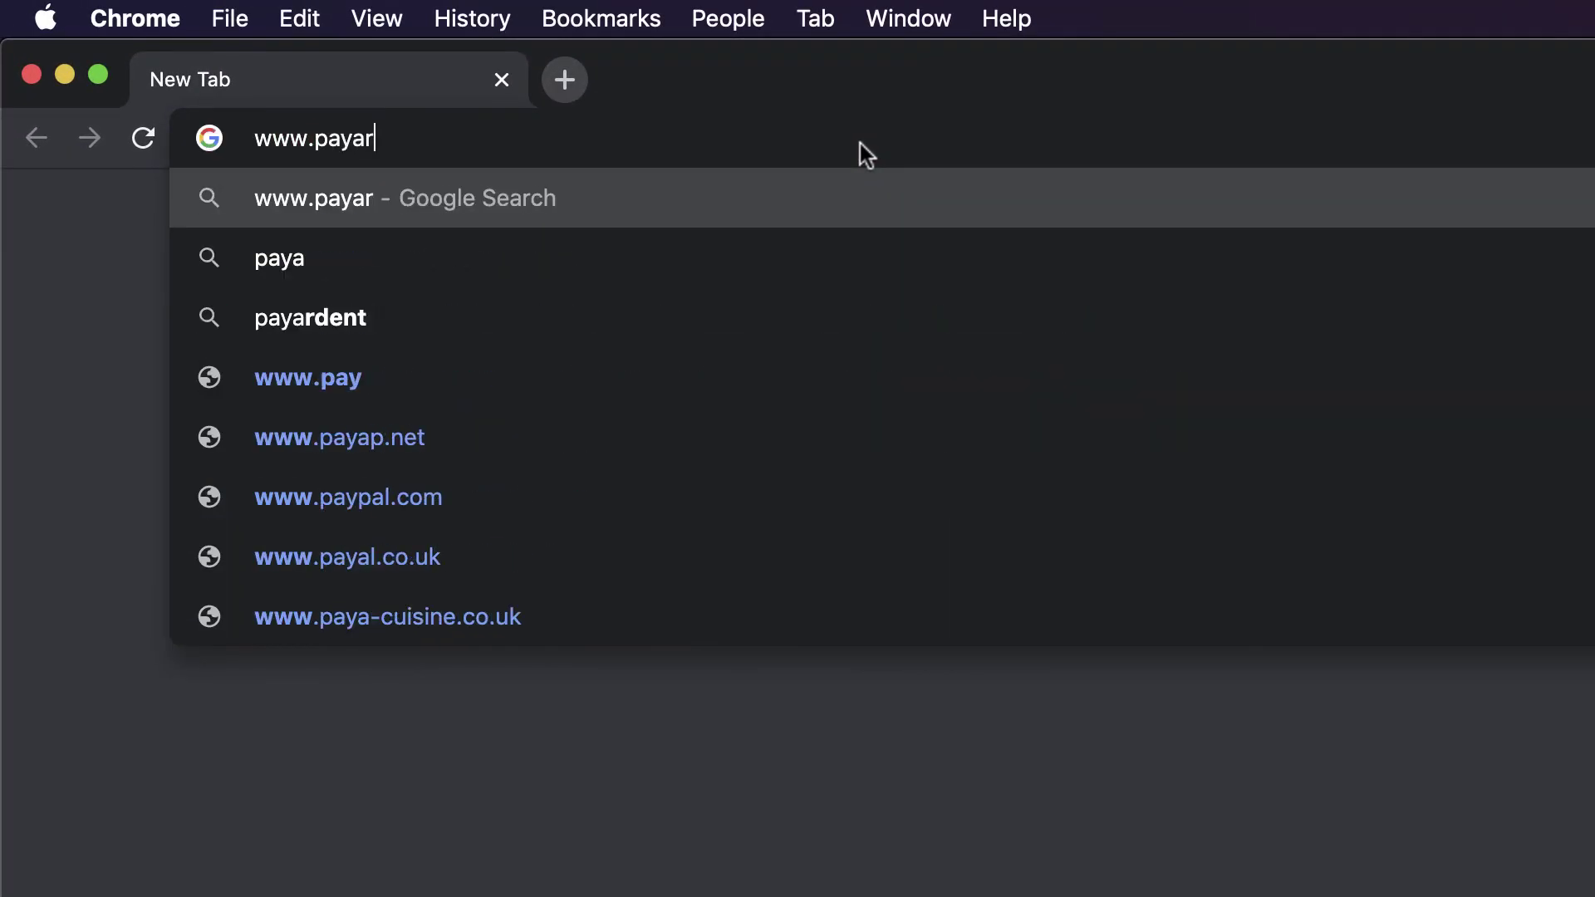
key("Return")
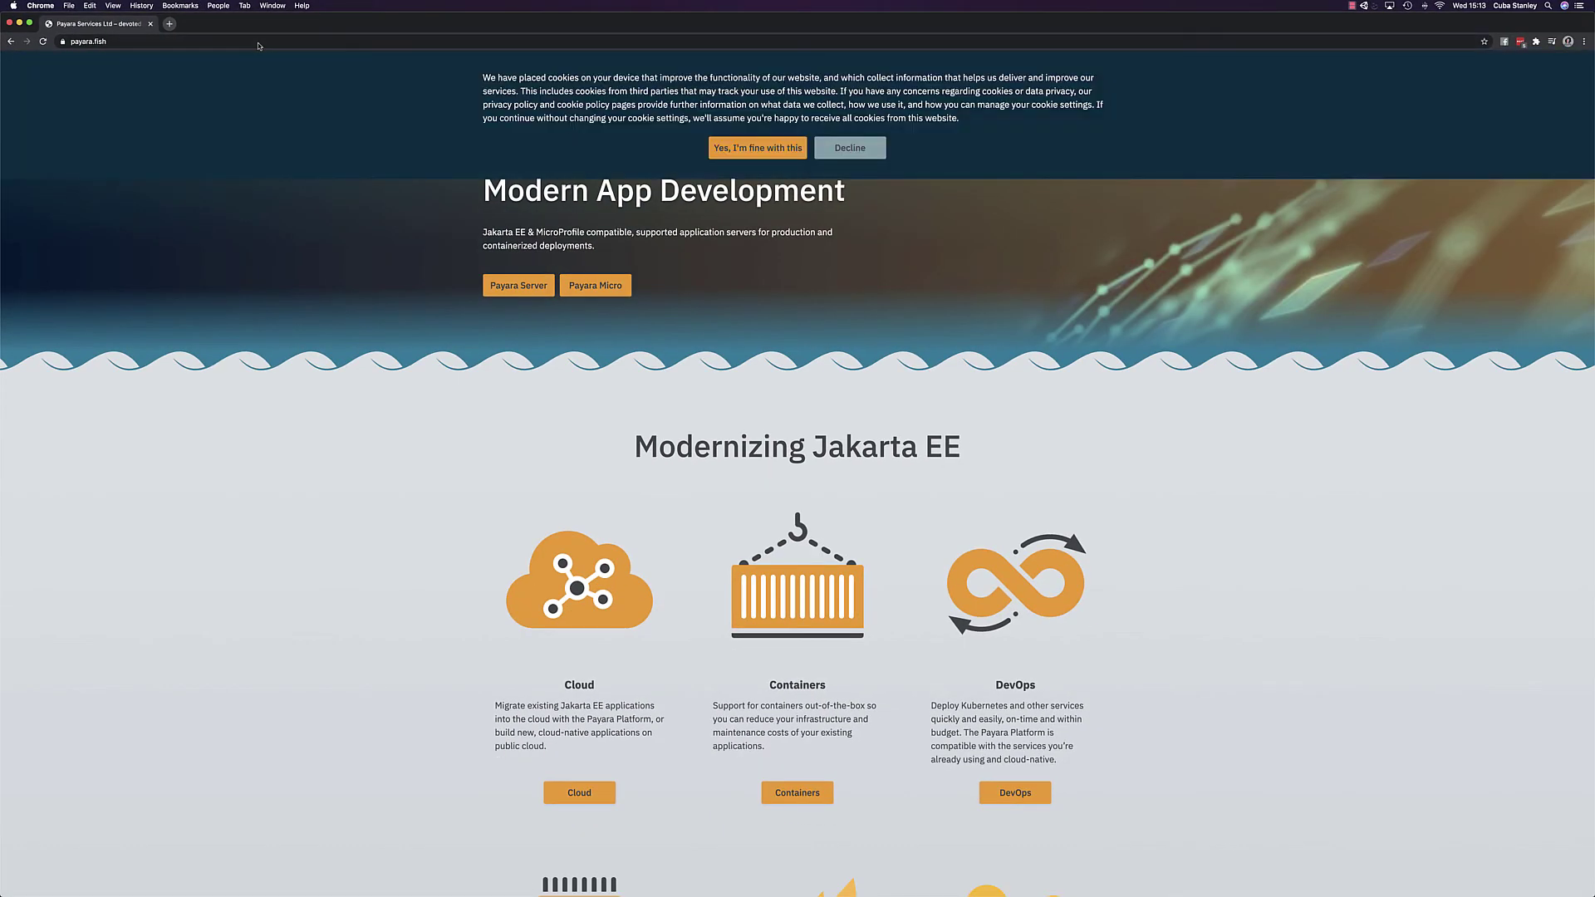
left_click(780, 147)
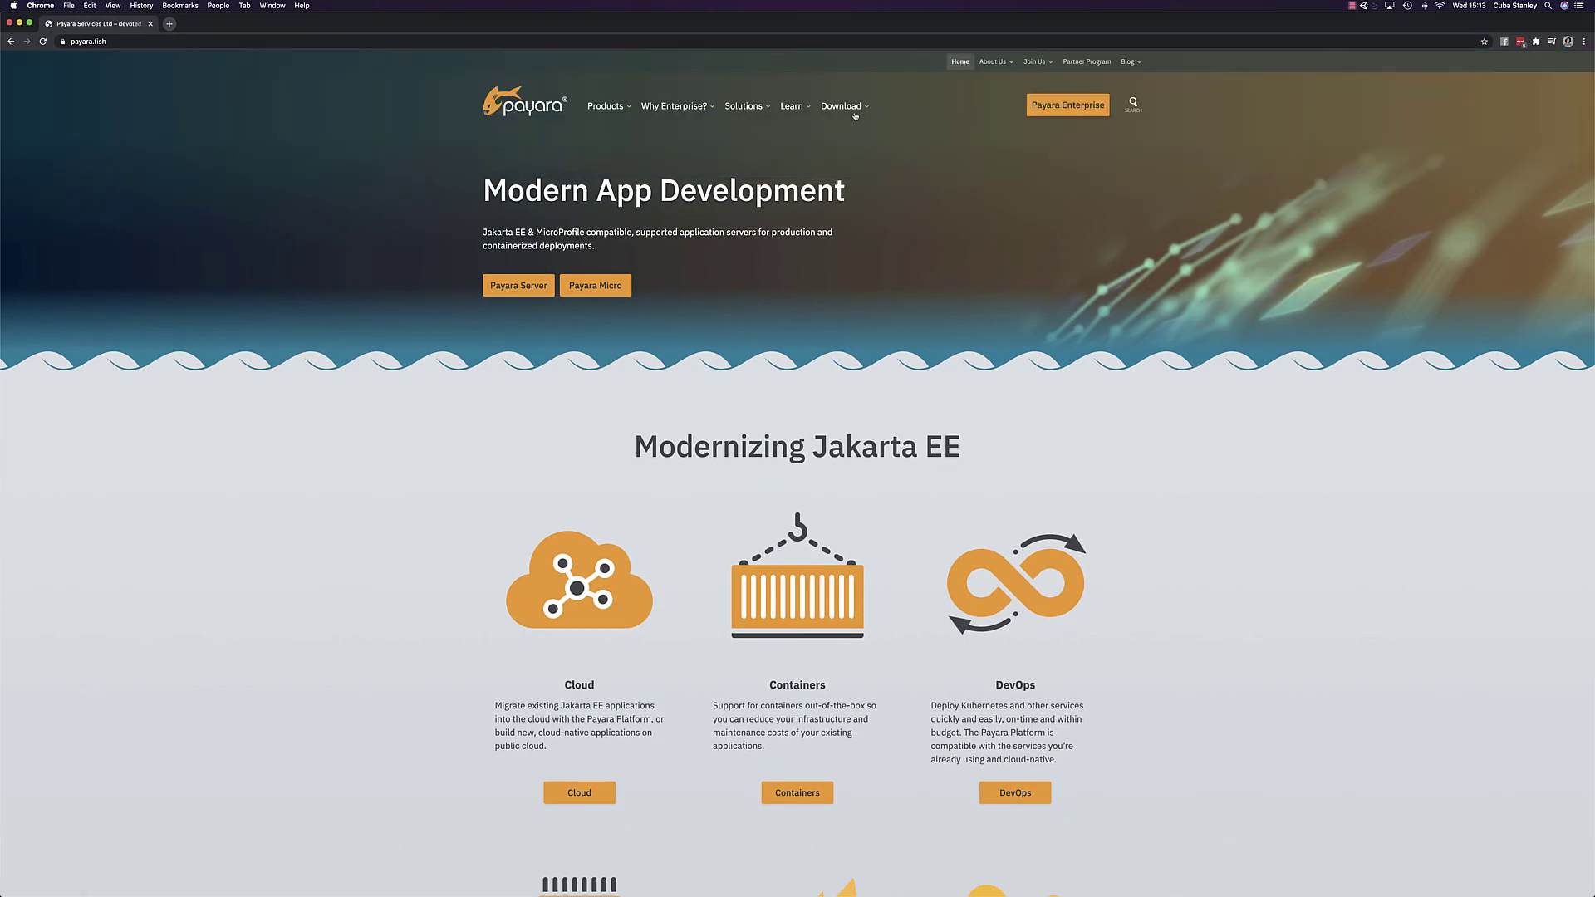
mouse_move(855, 115)
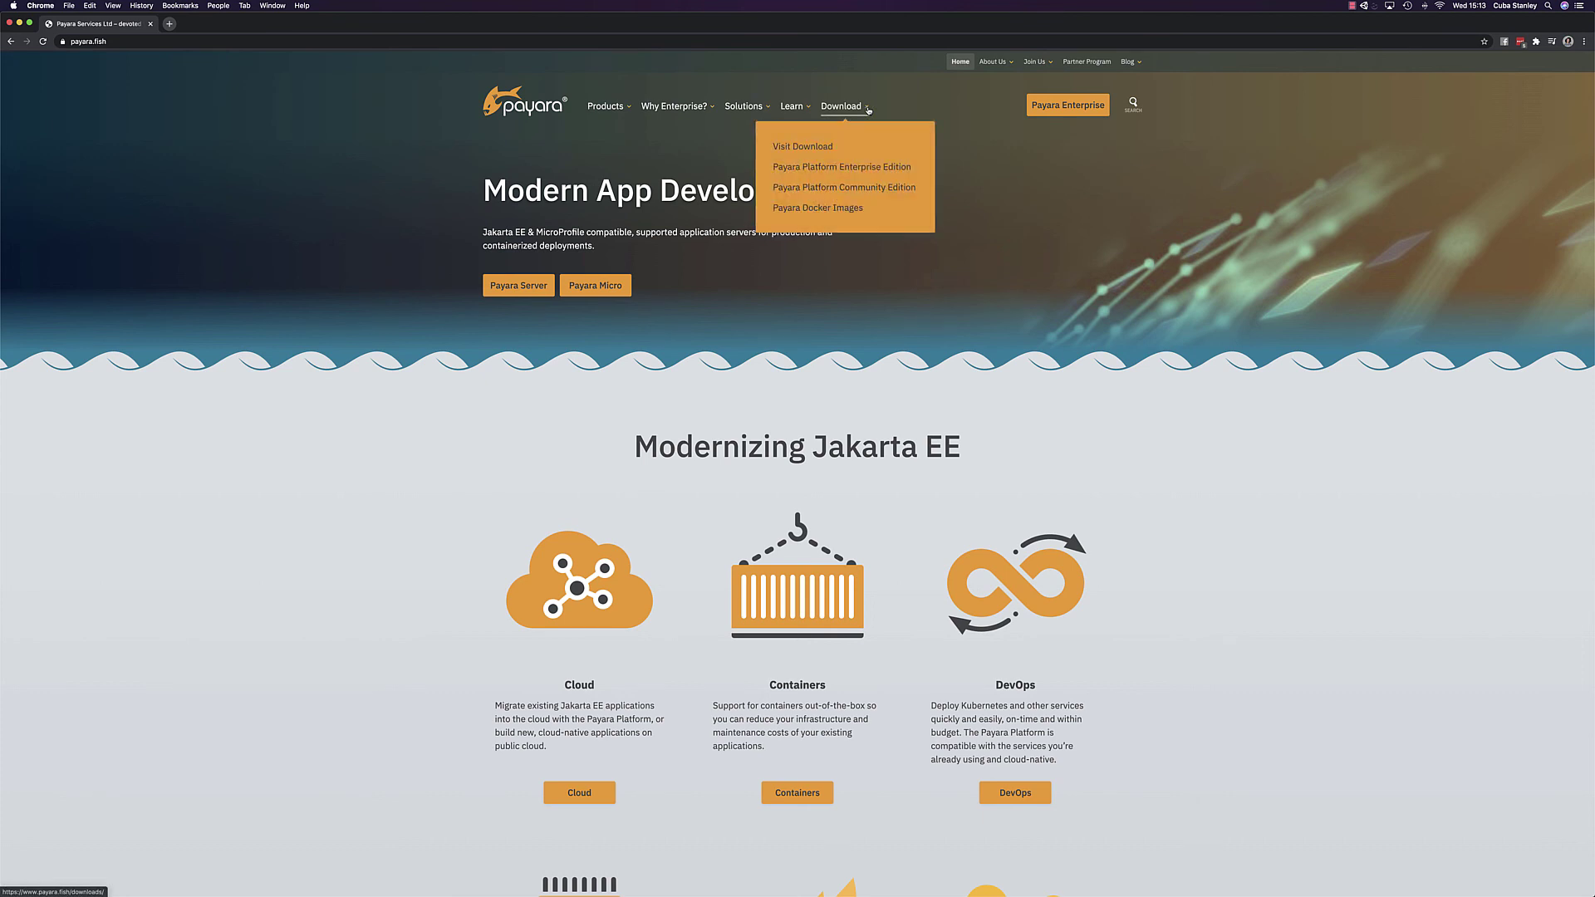
left_click(820, 146)
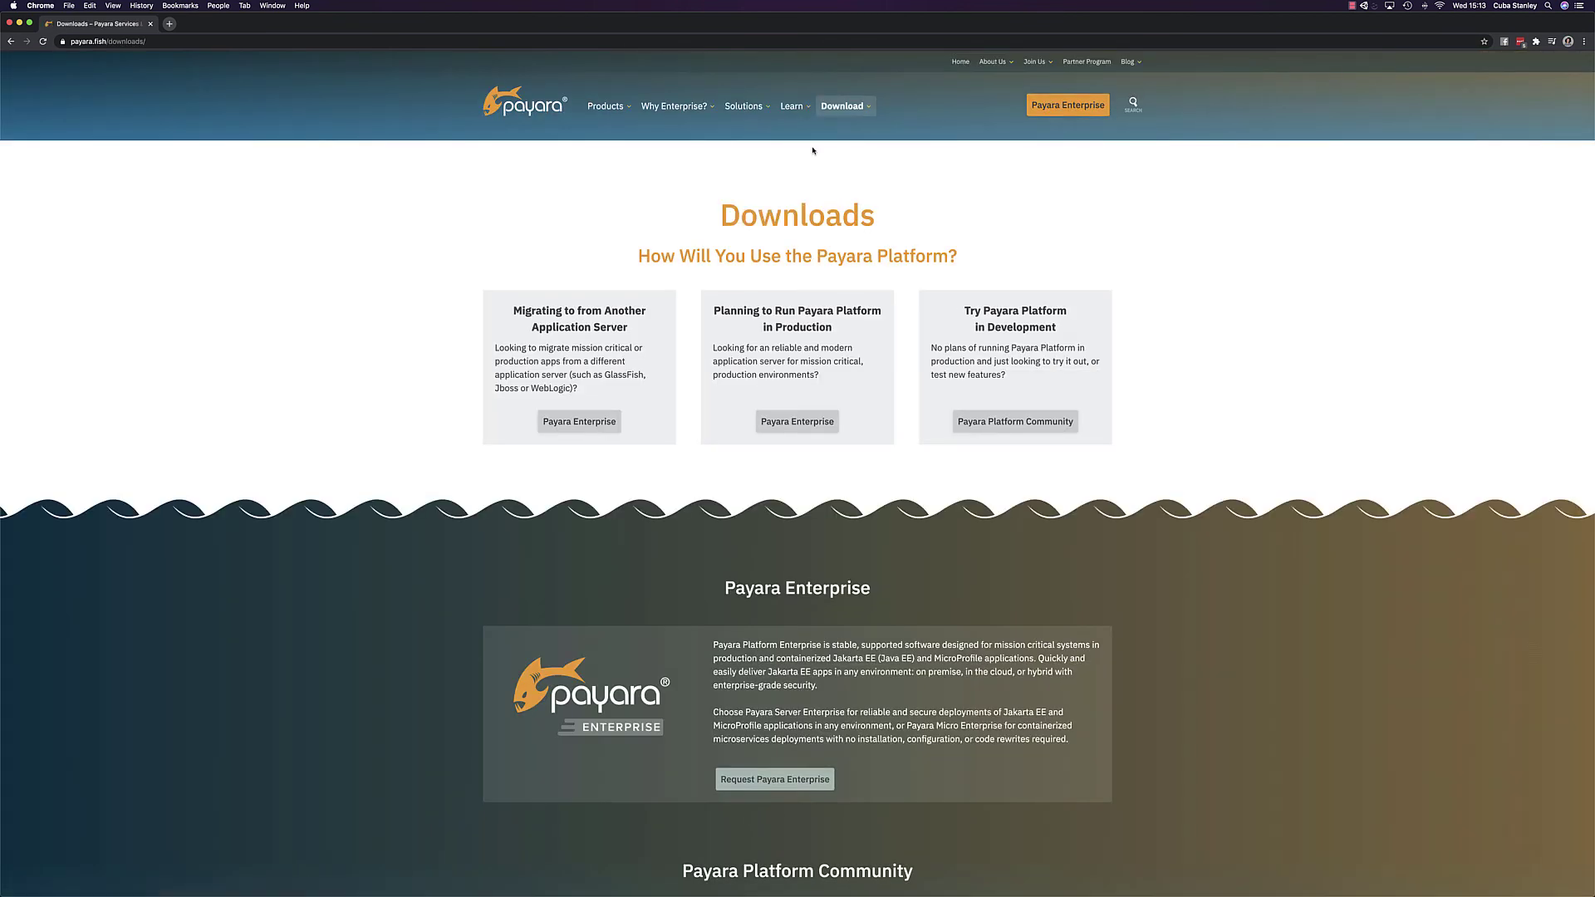
Step: Open the Payara Micro Community downloads and download the Payara Micro 5.2020.2 JAR
scroll(843, 487, "down", 10)
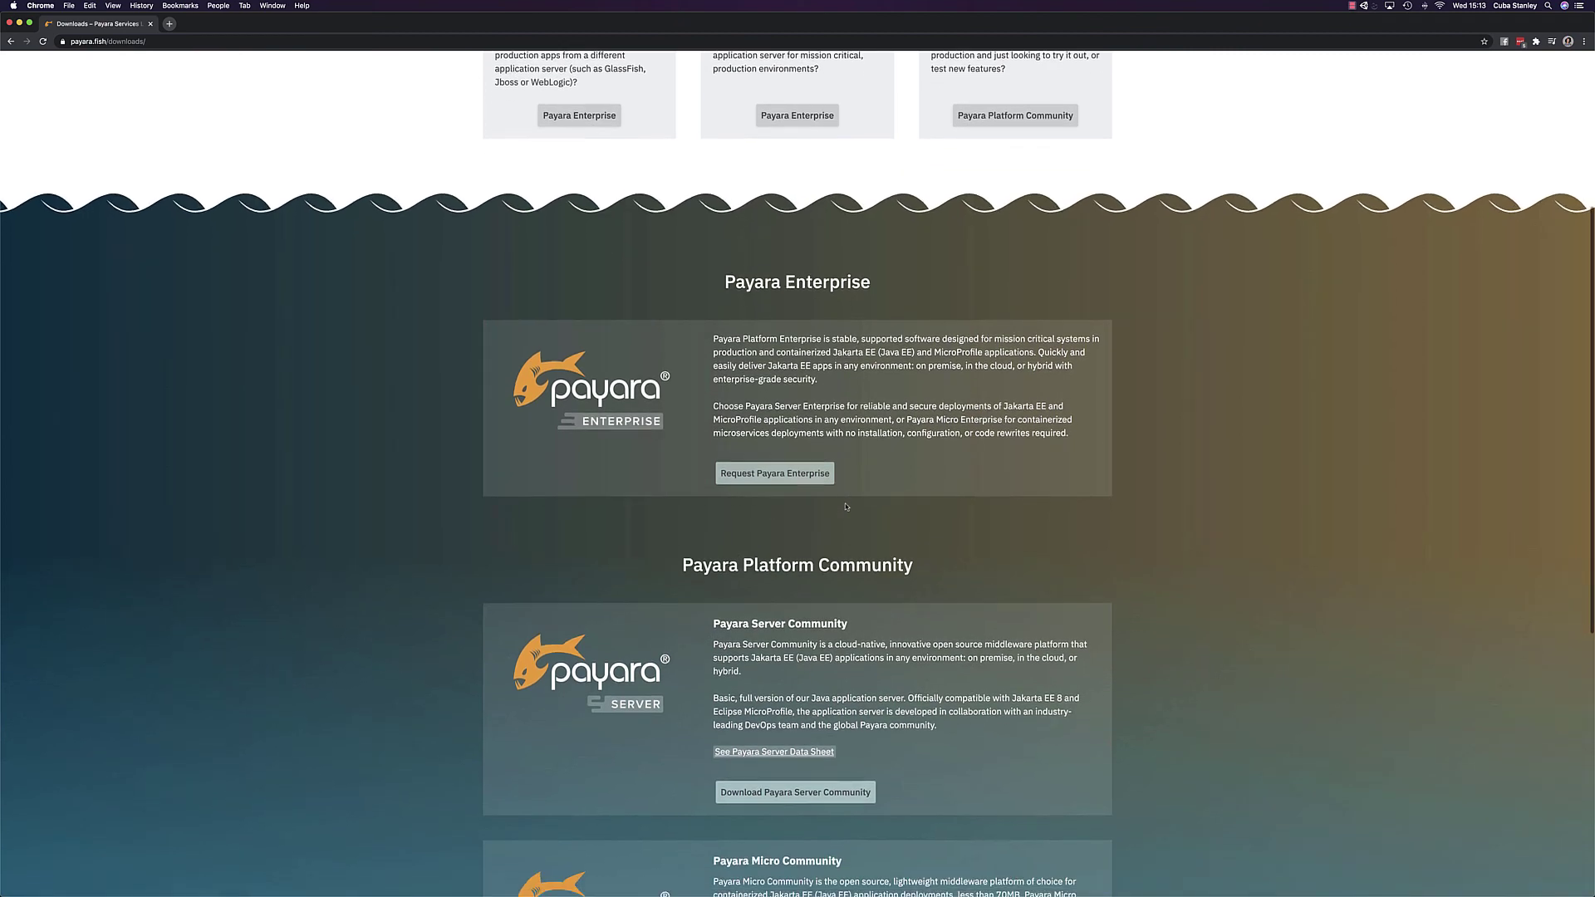
scroll(845, 503, "down", 2)
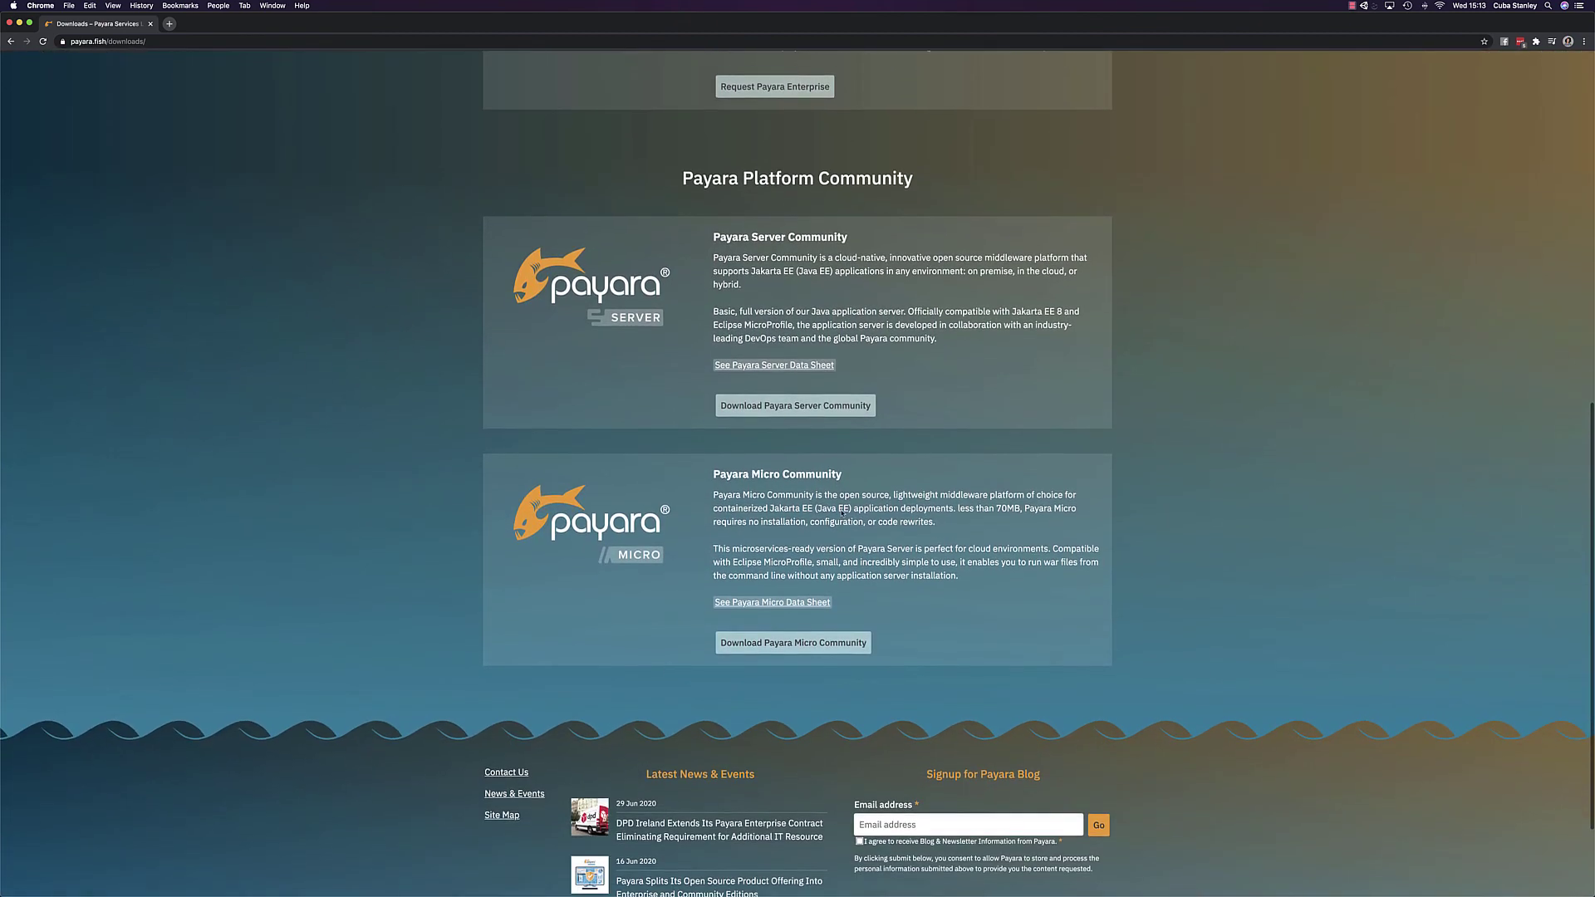
left_click(761, 637)
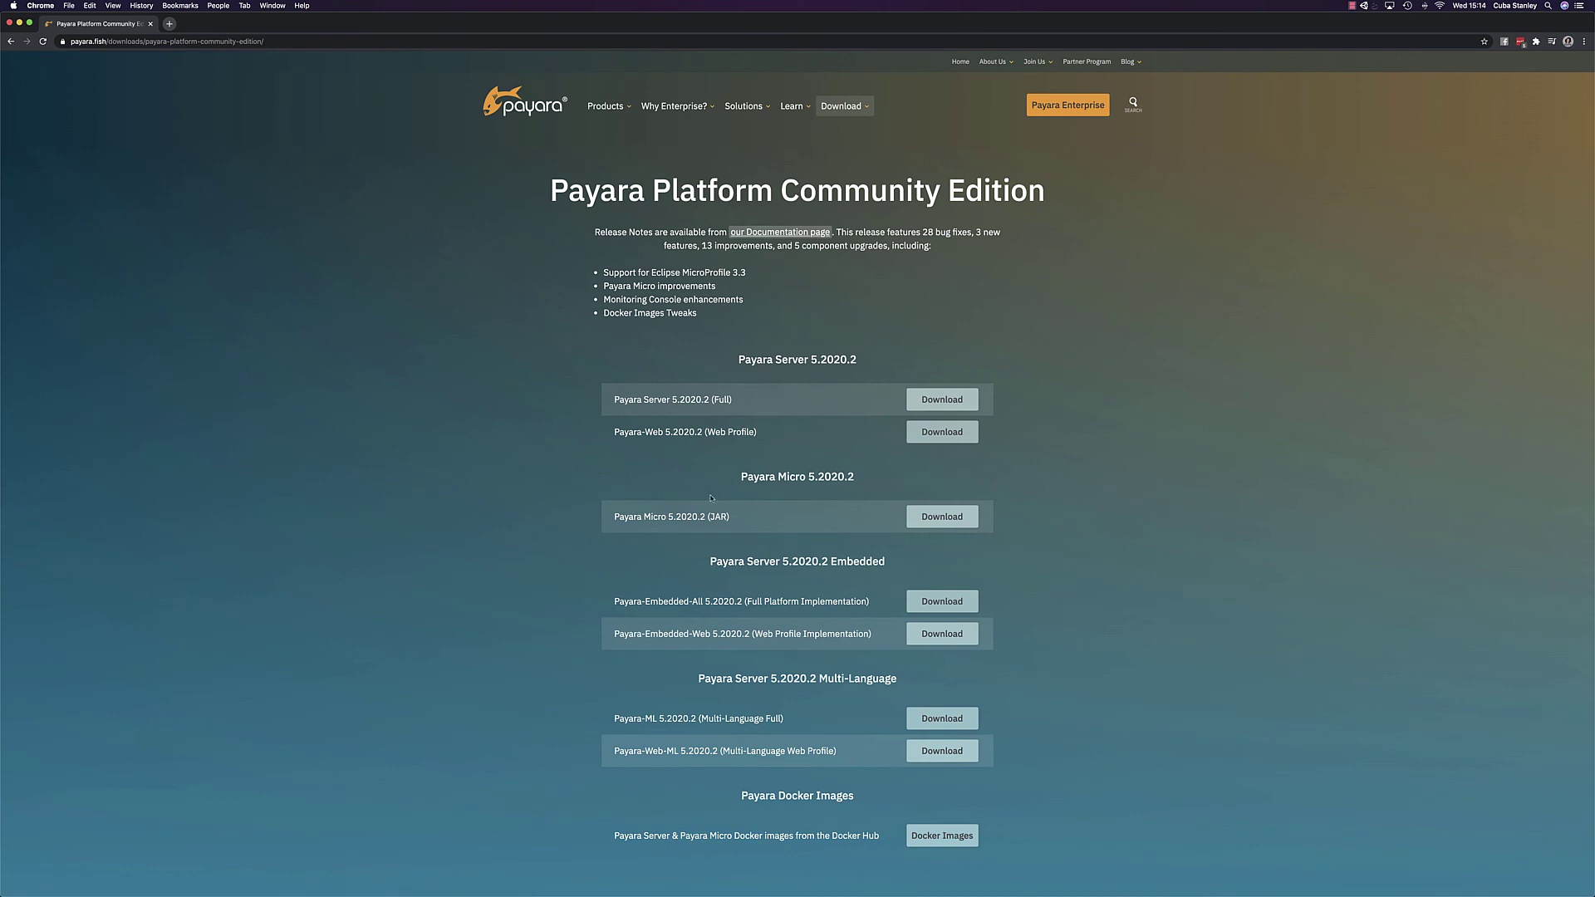
scroll(695, 452, "down", 1)
left_click(941, 457)
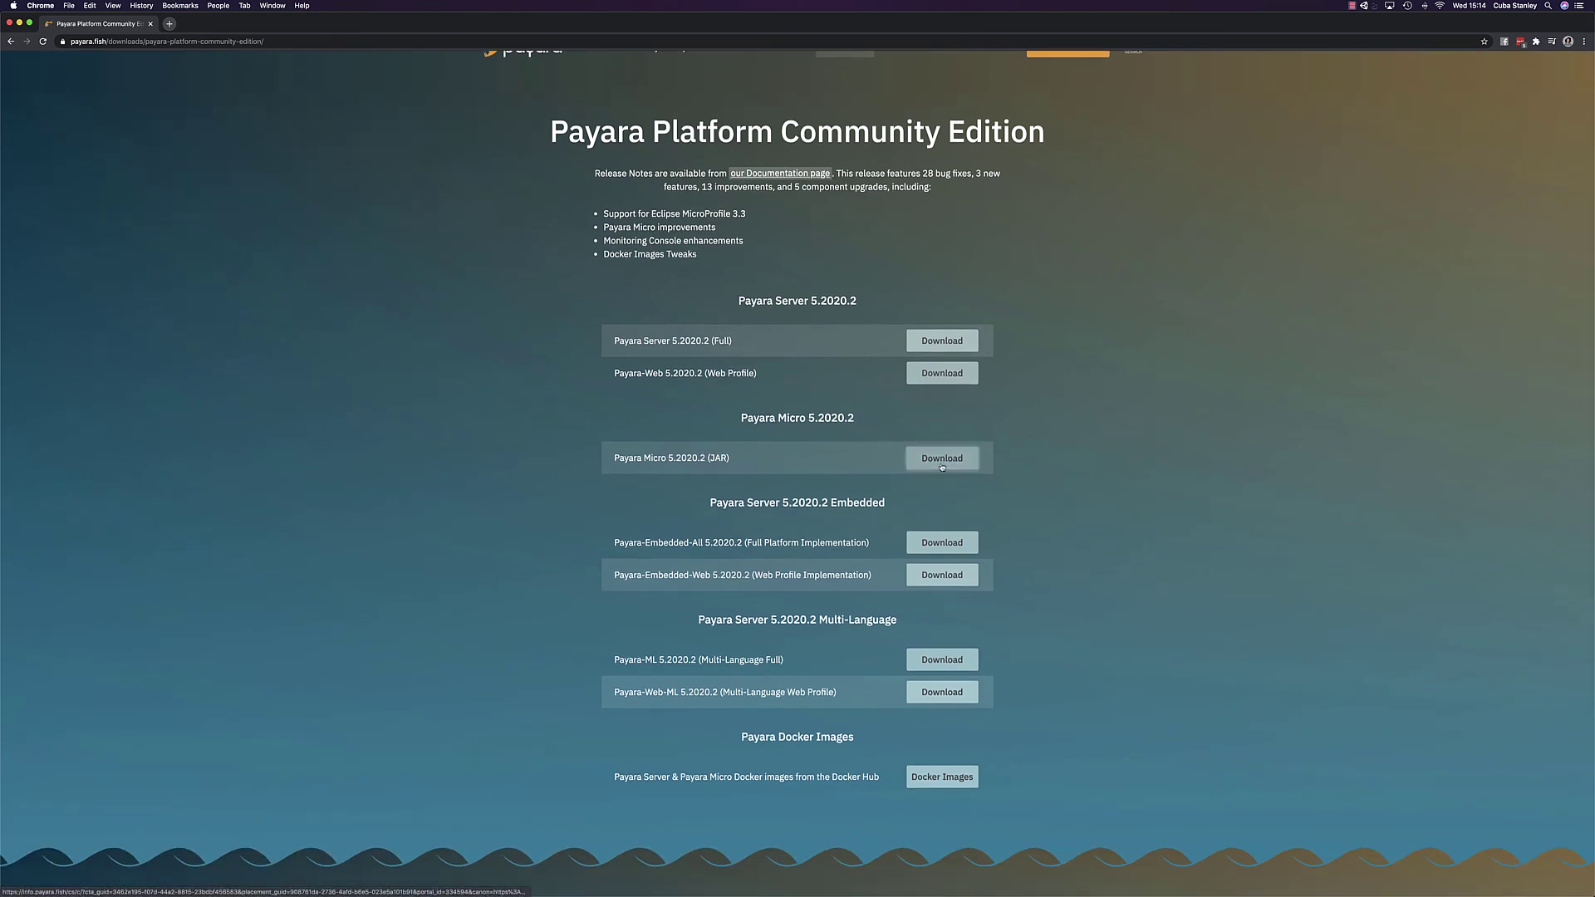